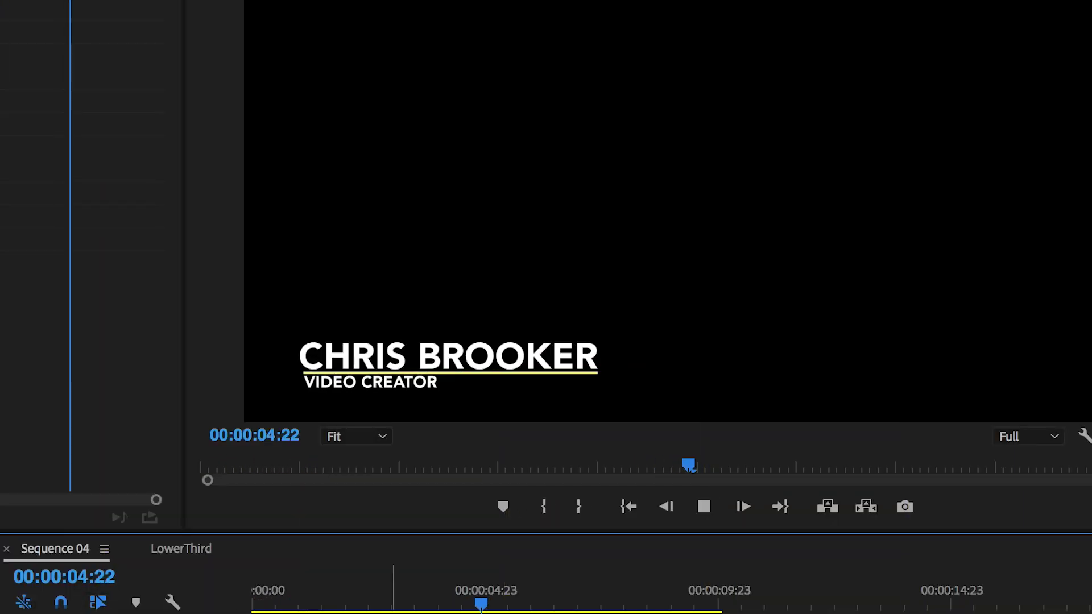
- Replay the finished lower third animation from the start to preview it
key("Home")
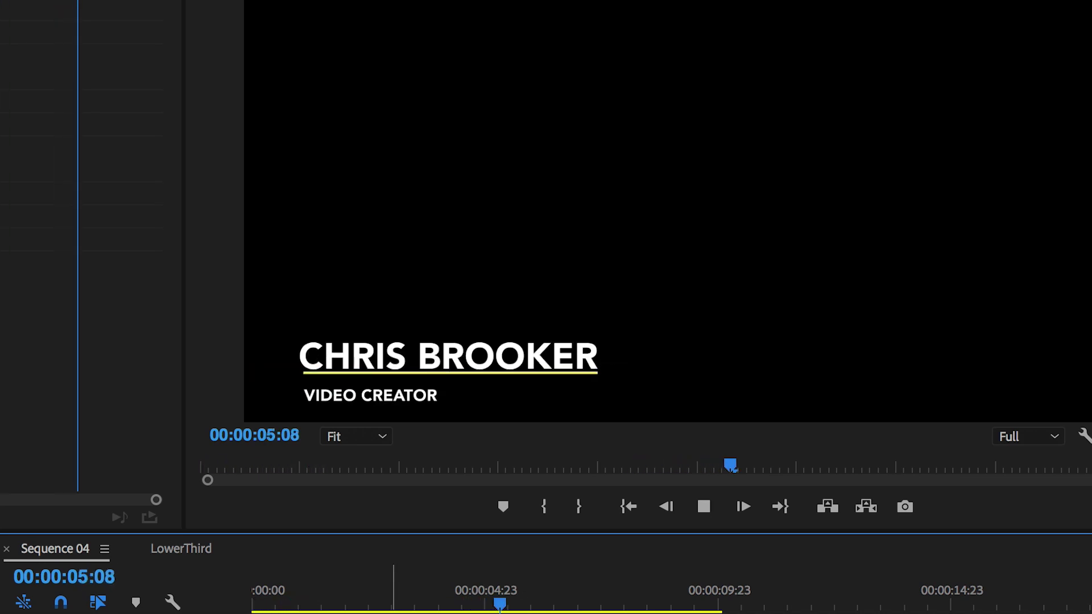
key("space")
key("Home")
key("space")
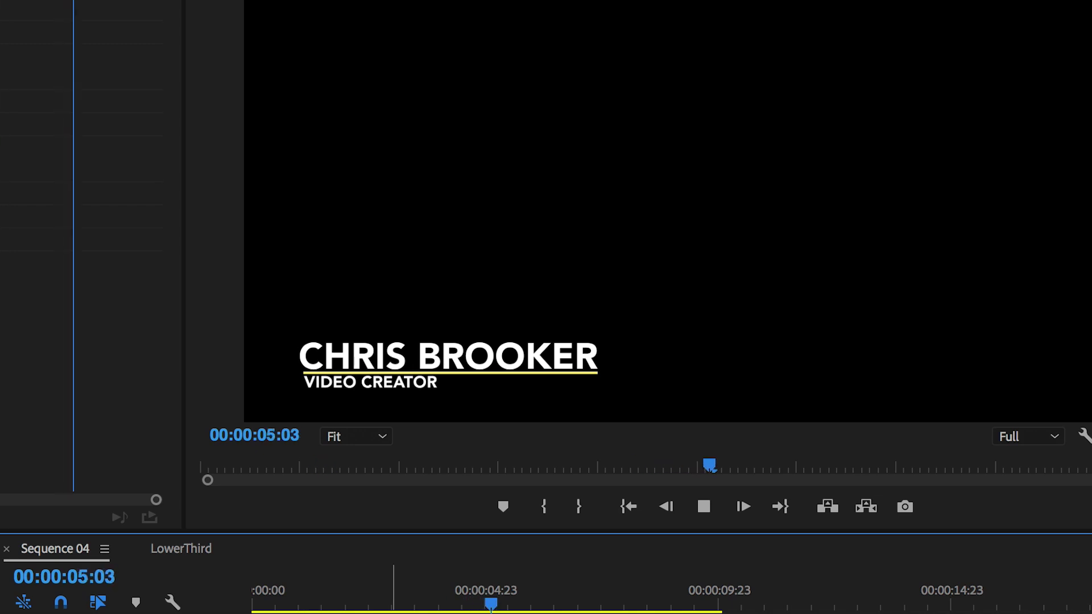
key("space")
key("Home")
key("space")
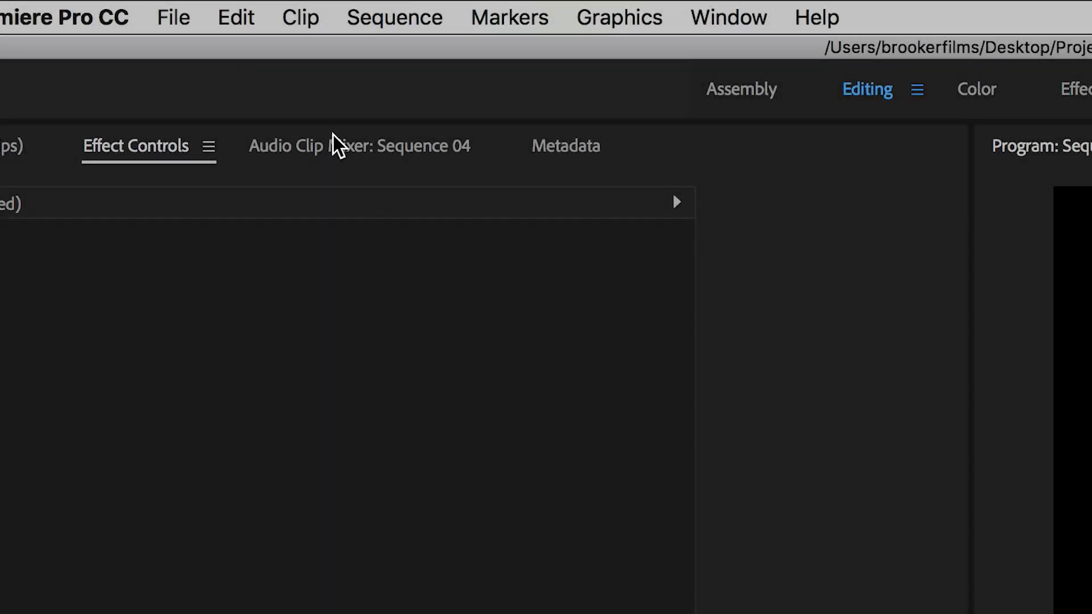
- Create a new Legacy Title and type CHRIS BROOKER on the canvas
left_click(193, 20)
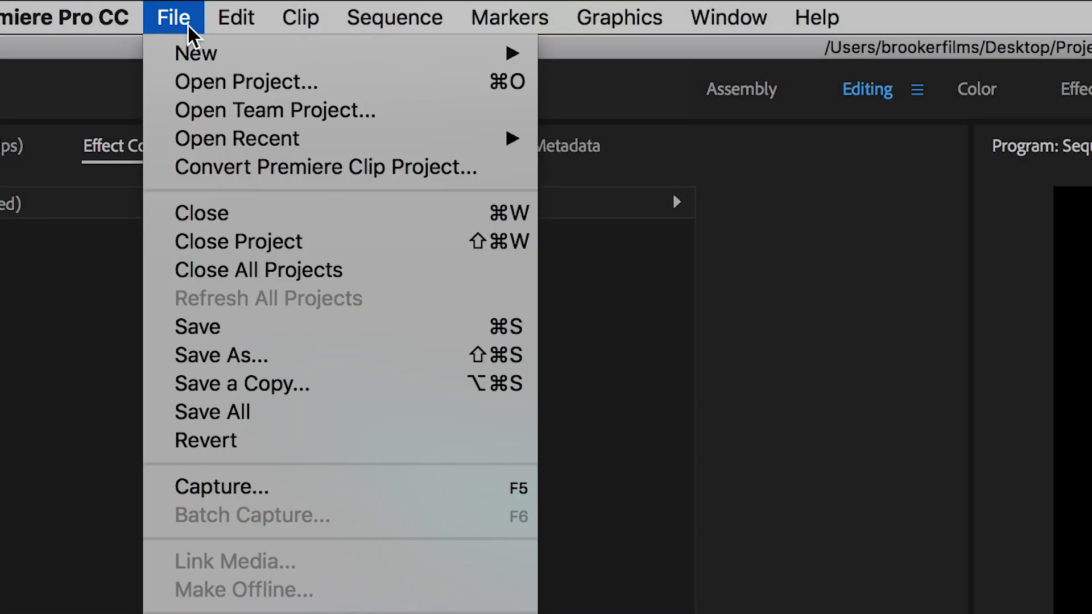
mouse_move(199, 52)
left_click(658, 315)
key("Return")
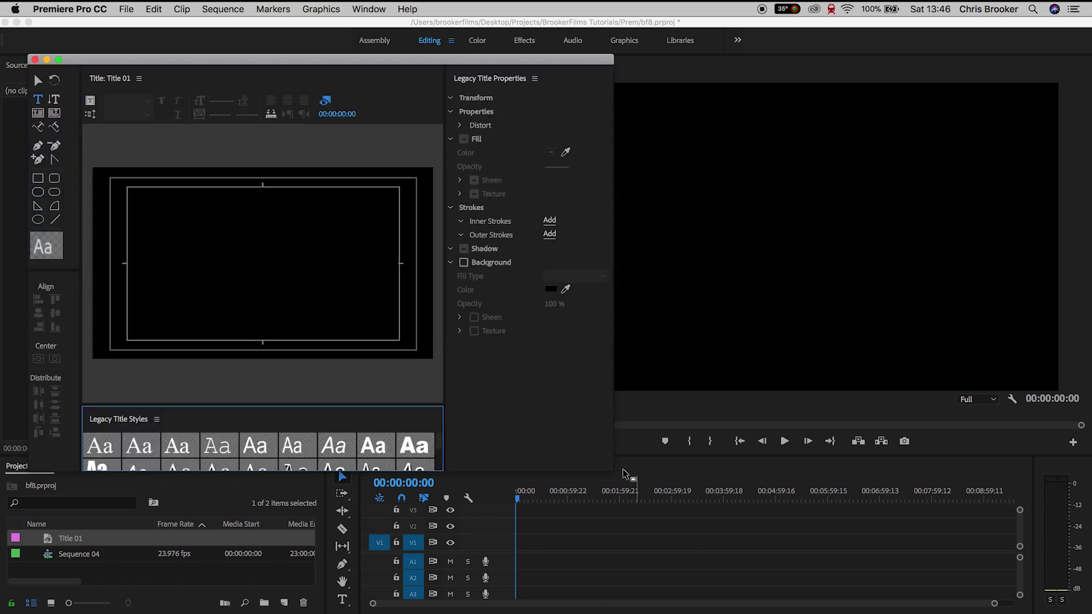
left_click(230, 260)
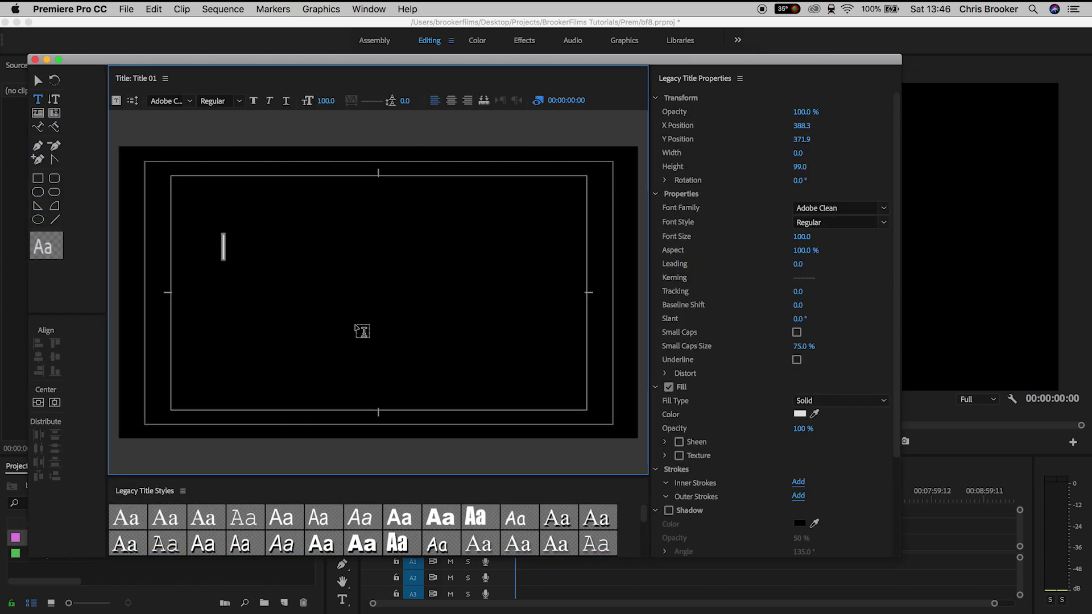
type("CHRIS BROOKER")
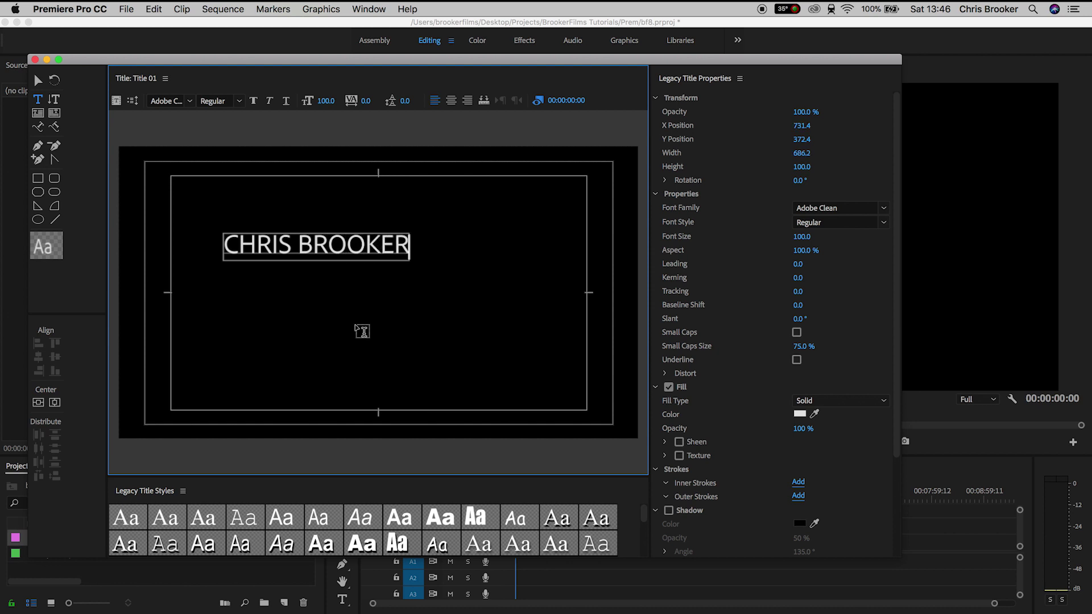
- Set the name text to Avenir Black with a pure white fill
key("super+a")
left_click(170, 101)
type("Avenir")
key("Return")
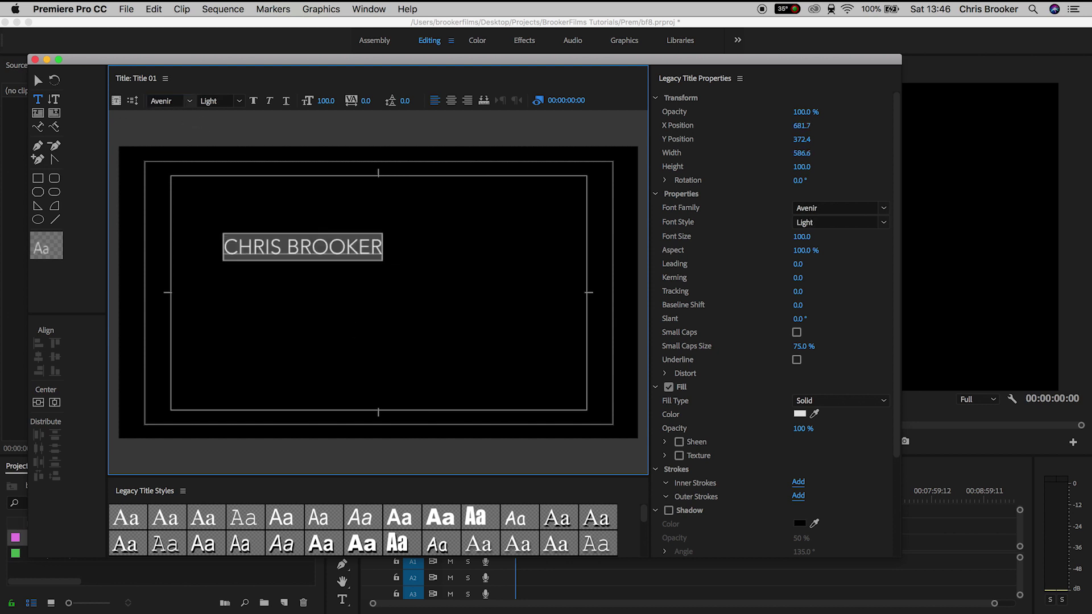
left_click(239, 101)
left_click(230, 116)
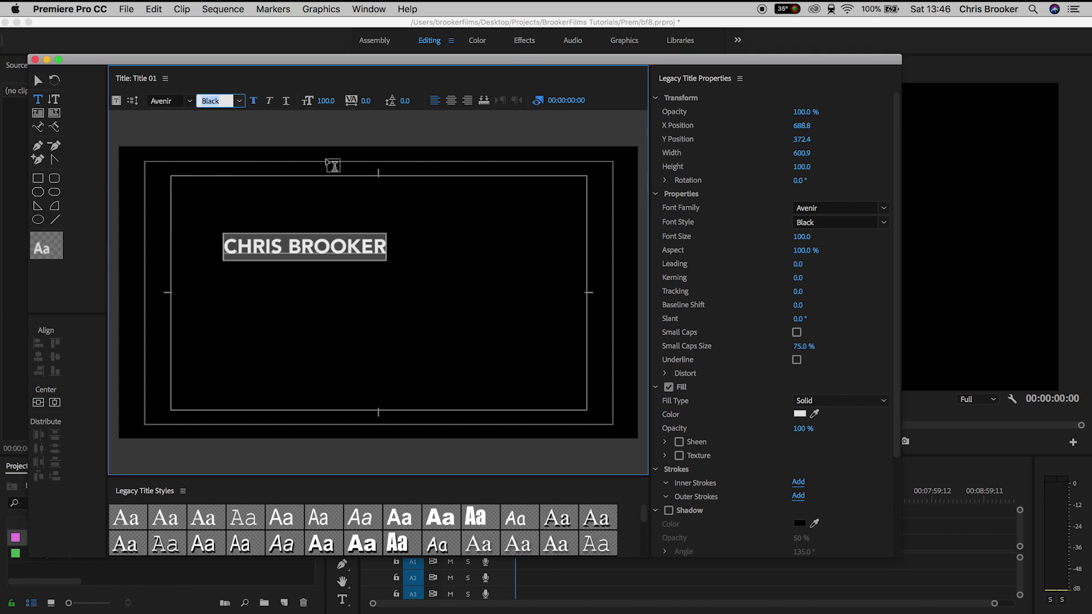
left_click(800, 415)
left_click(426, 292)
left_click_drag(416, 300, 333, 365)
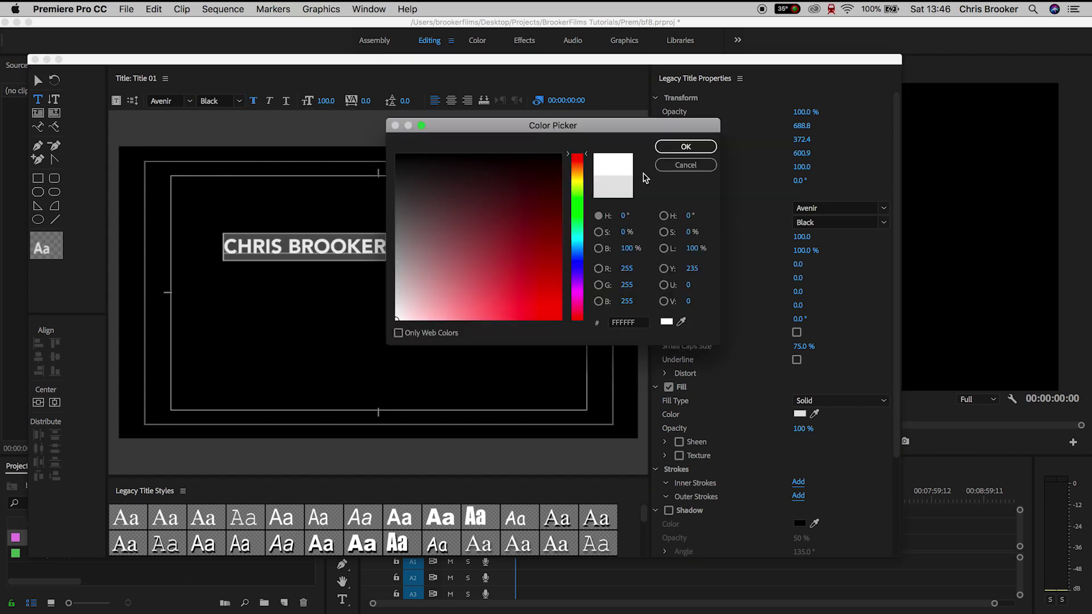
left_click(686, 147)
- Enlarge the name to size 208 and centre it in the frame
left_click_drag(326, 101, 369, 101)
left_click(55, 402)
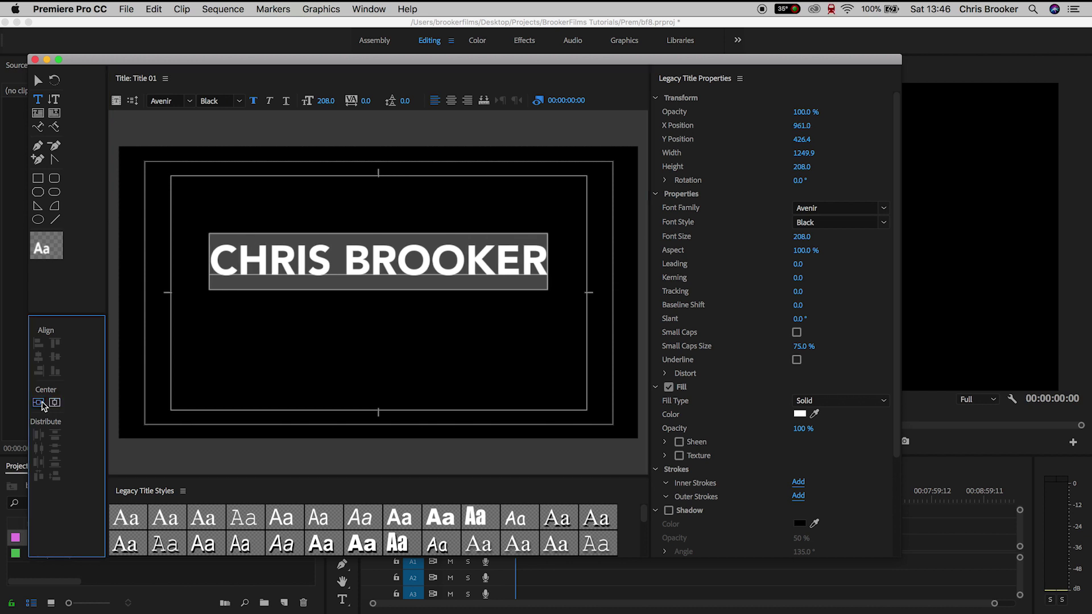
left_click(38, 403)
left_click(38, 80)
left_click(161, 204)
left_click(379, 319)
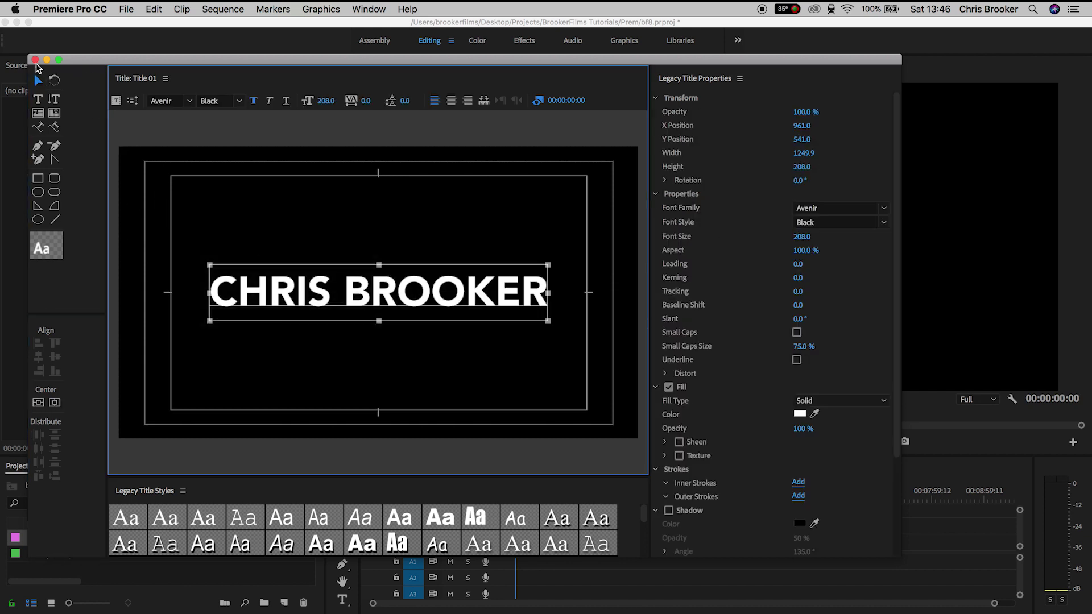
left_click(35, 60)
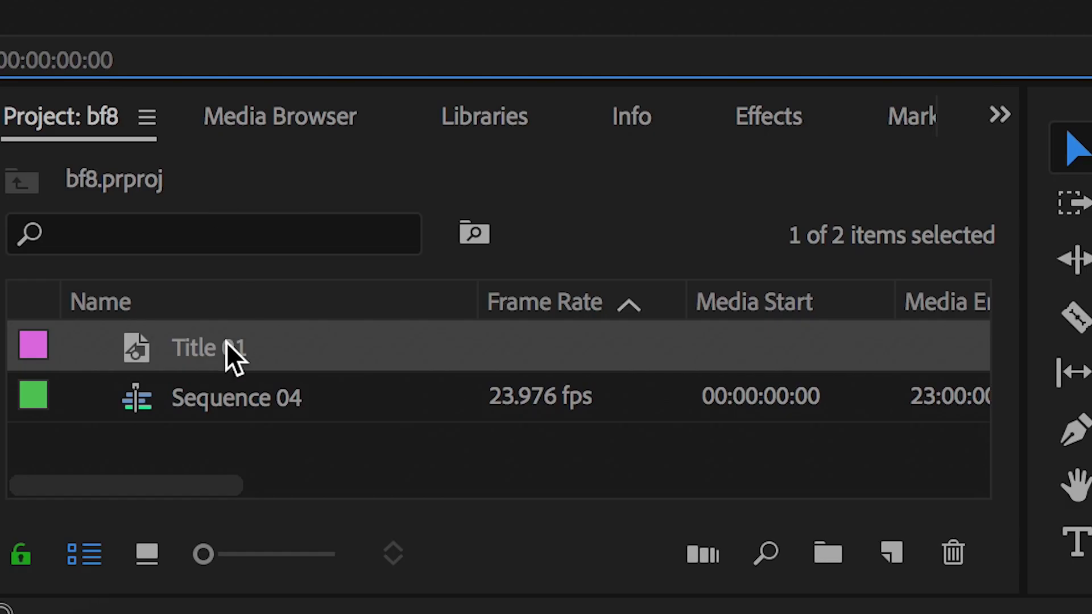
- Place Title 01 on V1 and move it up to Position Y 441
left_click_drag(226, 343, 633, 354)
key("=")
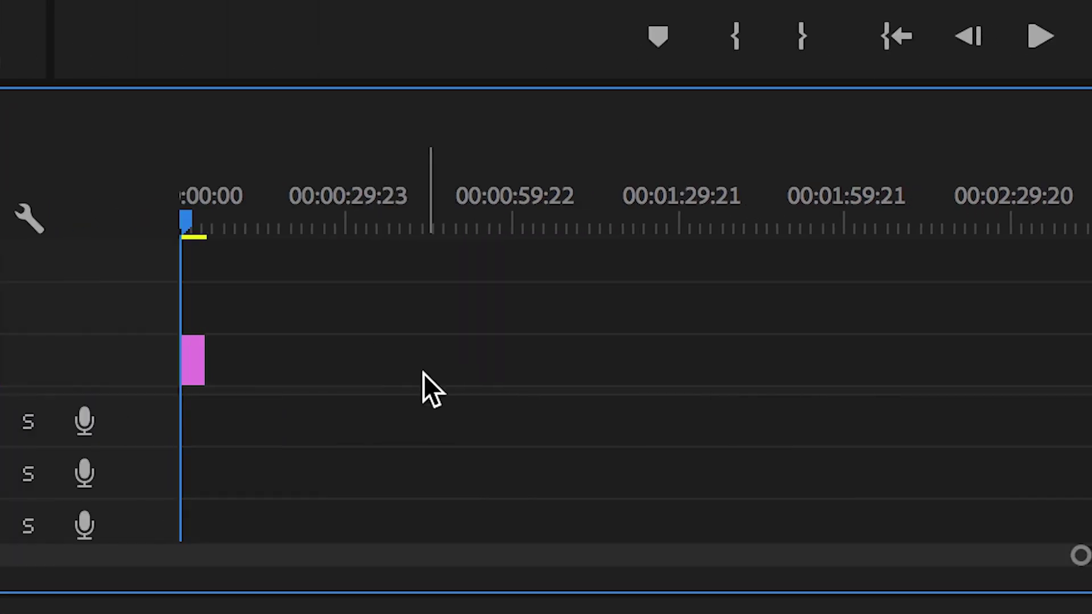
key("=")
key("=")
key("=")
left_click(409, 347)
left_click_drag(220, 137, 163, 137)
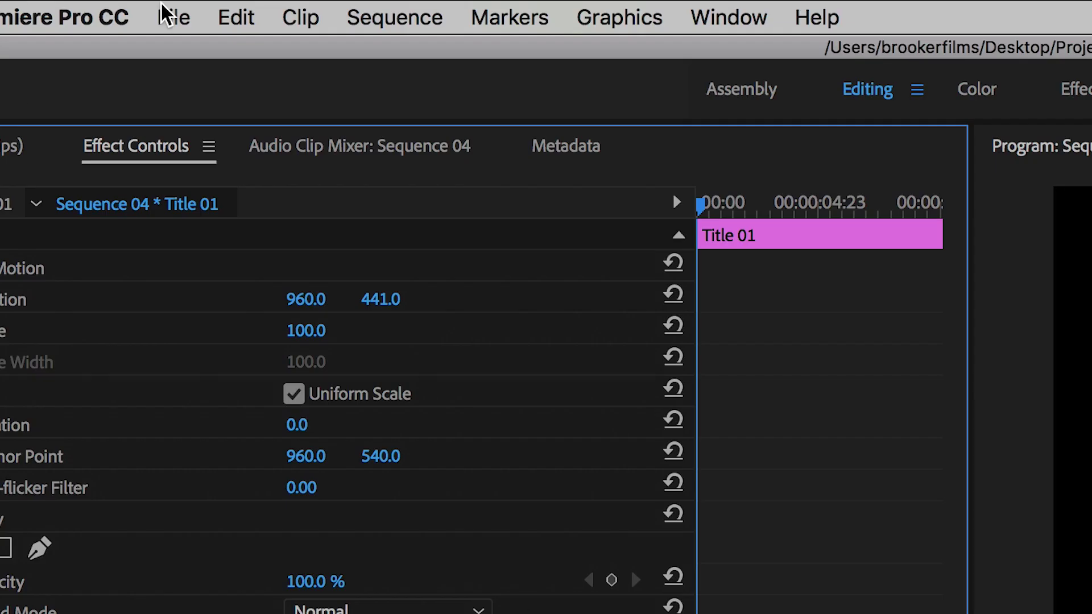
- Create a second Legacy Title from the pasted name, retyped as VIDEO CREATOR
left_click(123, 9)
mouse_move(136, 24)
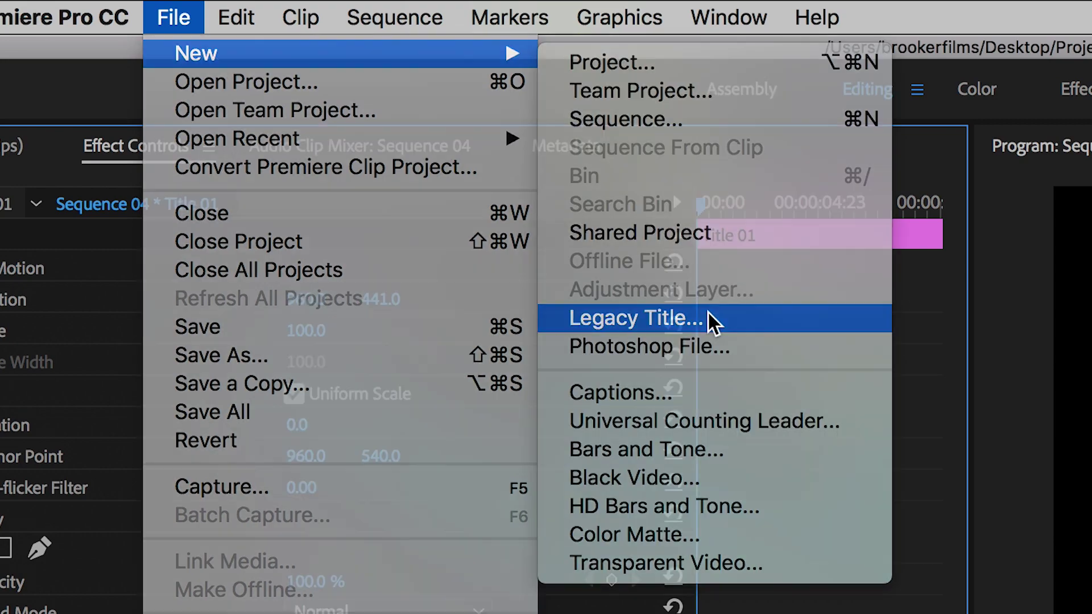
left_click(708, 312)
key("Return")
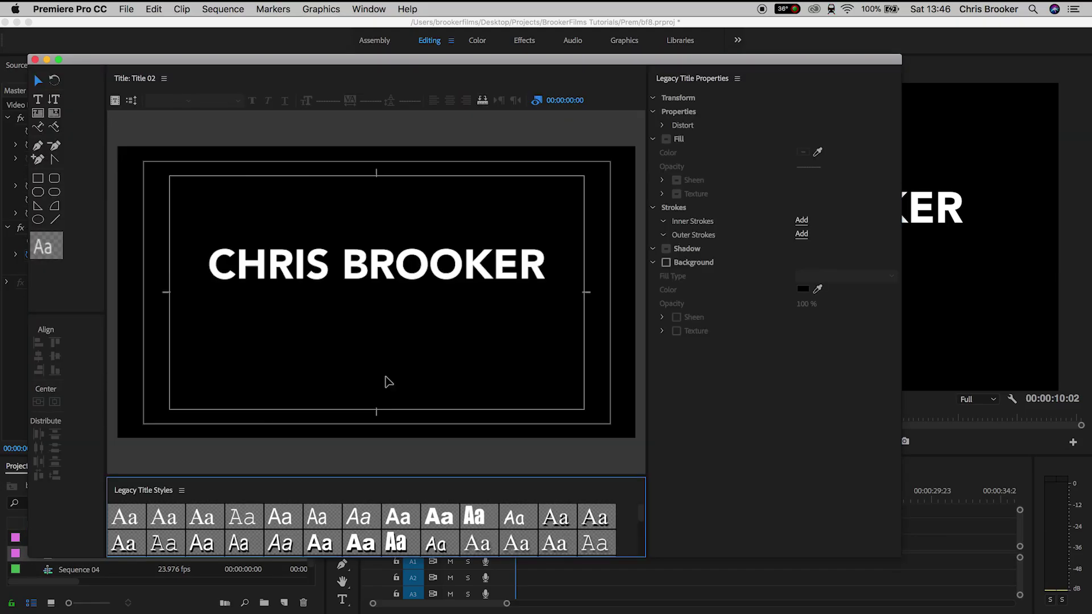
key("super+v")
double_click(358, 292)
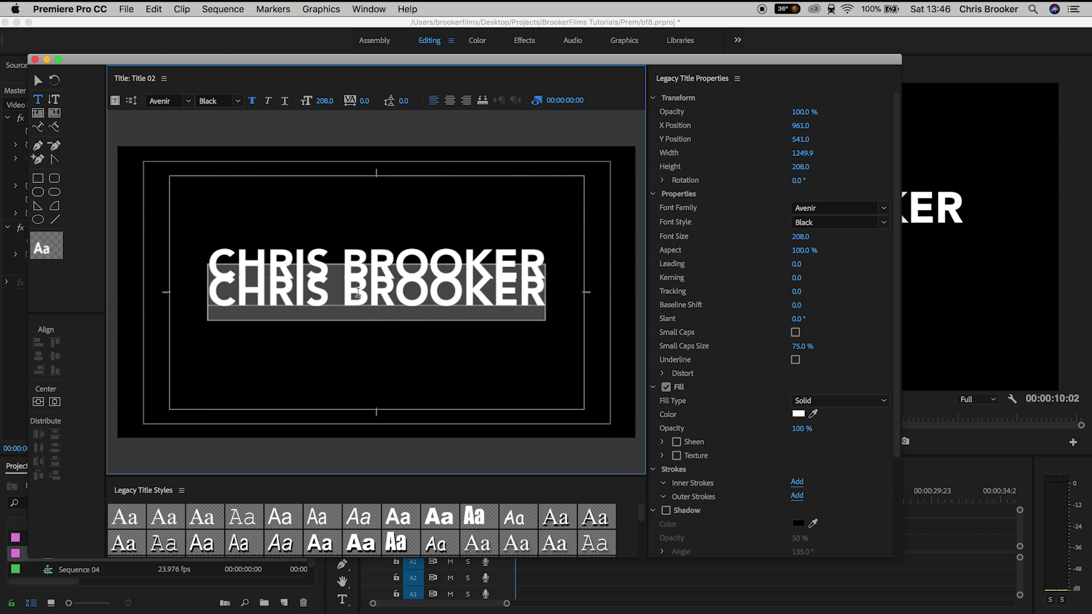
type("V")
key("BackSpace")
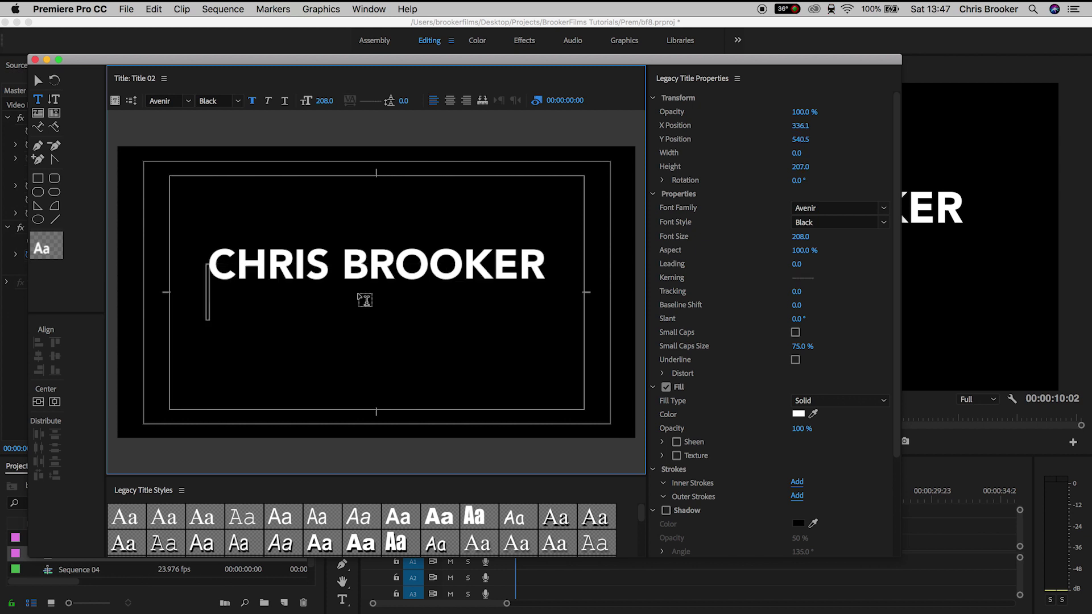
type("VIDEO CREA")
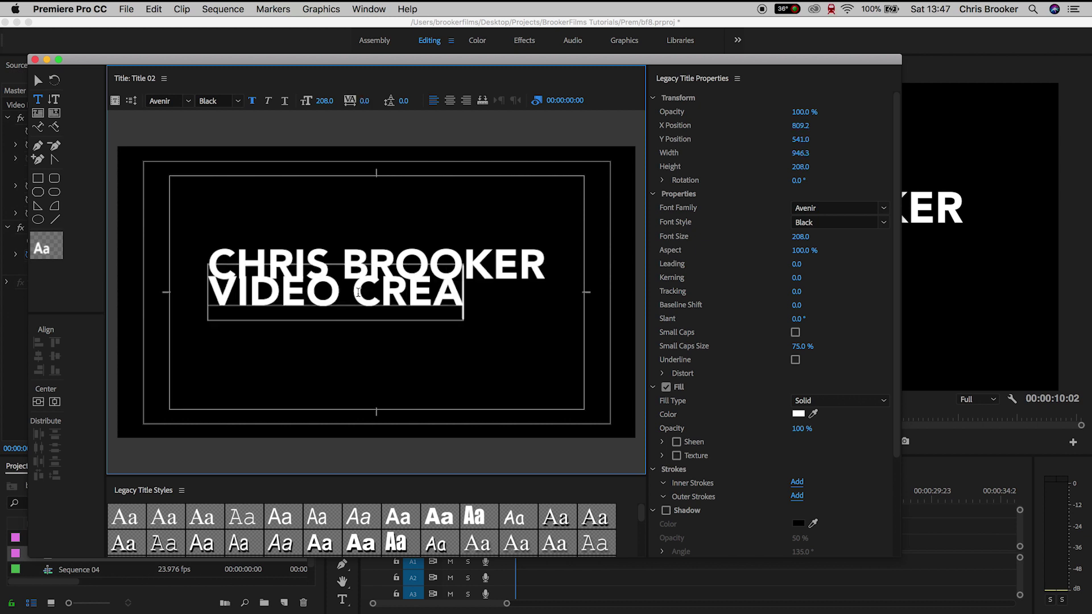
type("TOR")
- Shrink VIDEO CREATOR to size 93 and move it below the name
key("ctrl+a")
left_click_drag(325, 101, 257, 101)
key("Escape")
left_click_drag(313, 275, 314, 291)
left_click(305, 250)
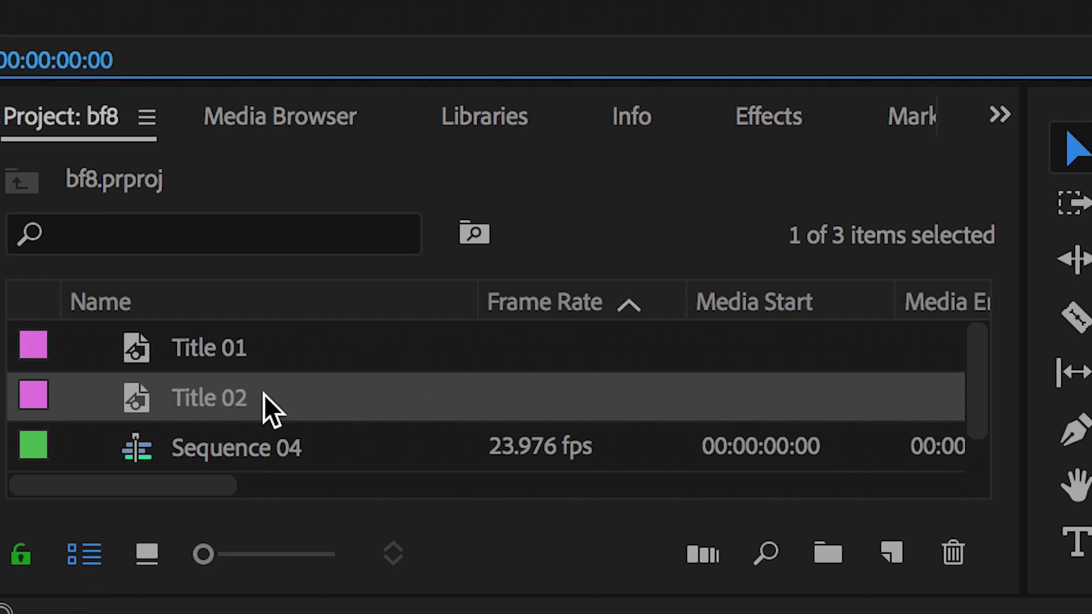
- Place Title 02 on V2 above Title 01 and extend it to match
left_click_drag(264, 395, 174, 311)
left_click_drag(399, 307, 666, 298)
left_click(745, 298)
key("minus")
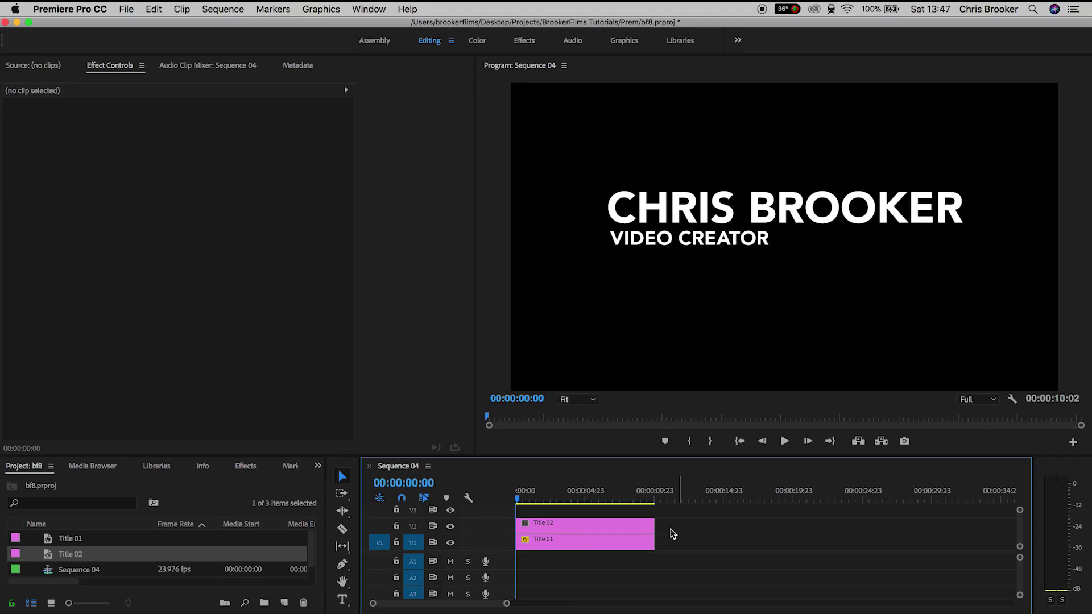
- Raise VIDEO CREATOR by scrubbing Title 02's Position Y from 545 to 536
key("equal")
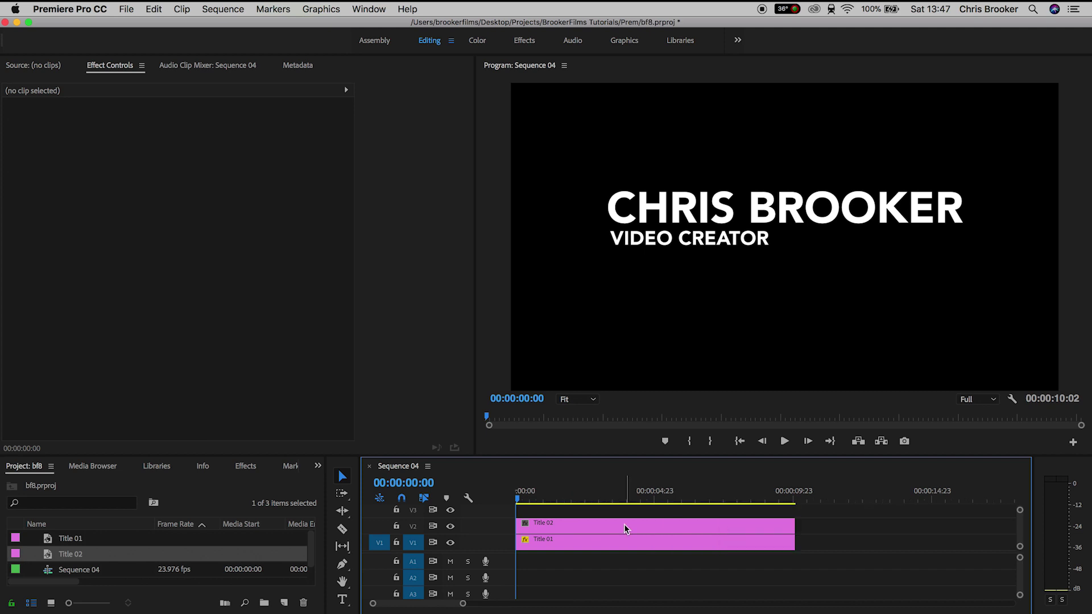
left_click(624, 524)
mouse_move(217, 132)
left_mouse_down()
mouse_move(185, 132)
mouse_move(220, 132)
left_mouse_up()
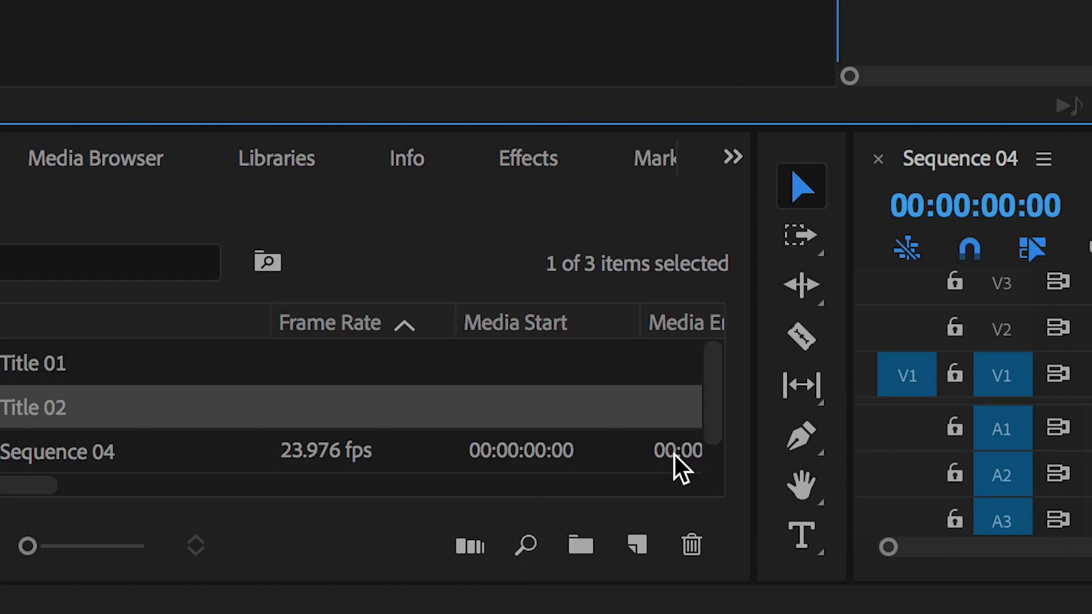
- Add a Black Video clip on V3, extended to the titles' length
left_click(635, 534)
left_click(724, 488)
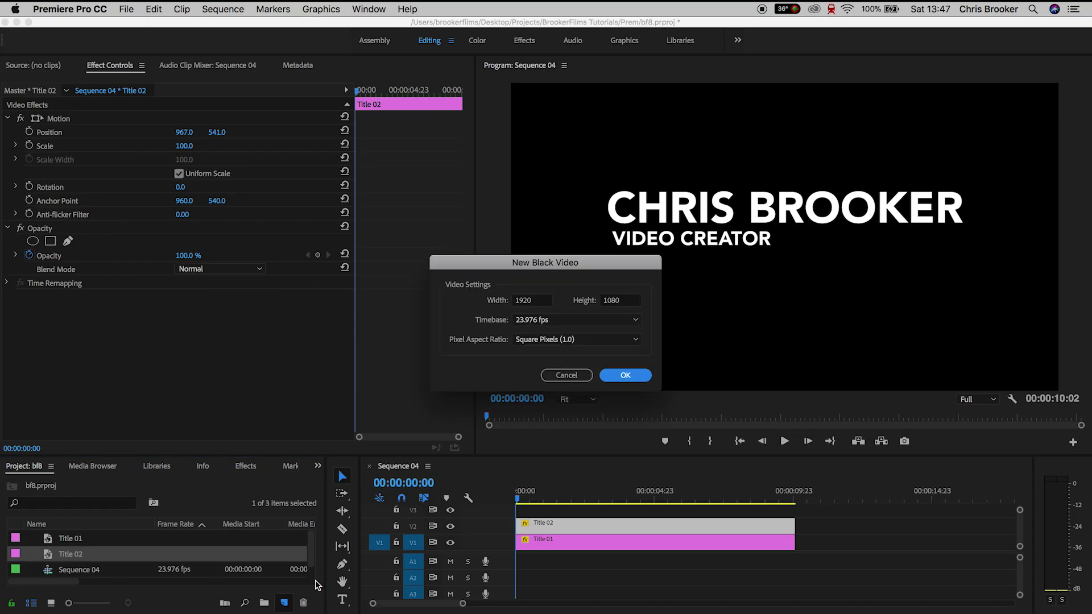
key("Return")
left_click_drag(100, 544, 520, 510)
left_click_drag(652, 510, 743, 510)
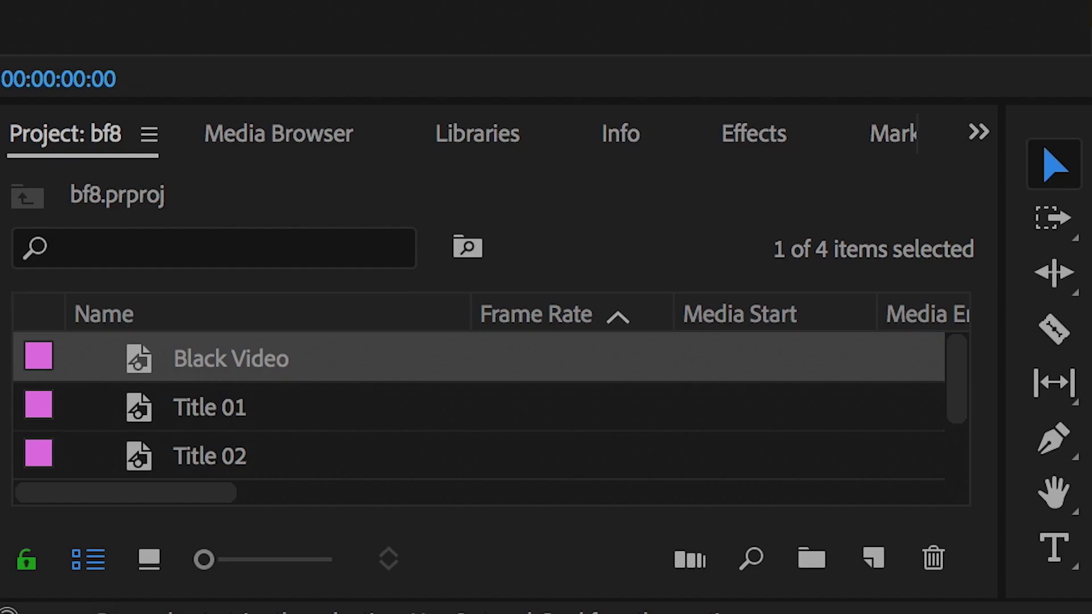
- Apply Tint to the Black Video, mapping black to pale yellow FFF28F
left_click(781, 132)
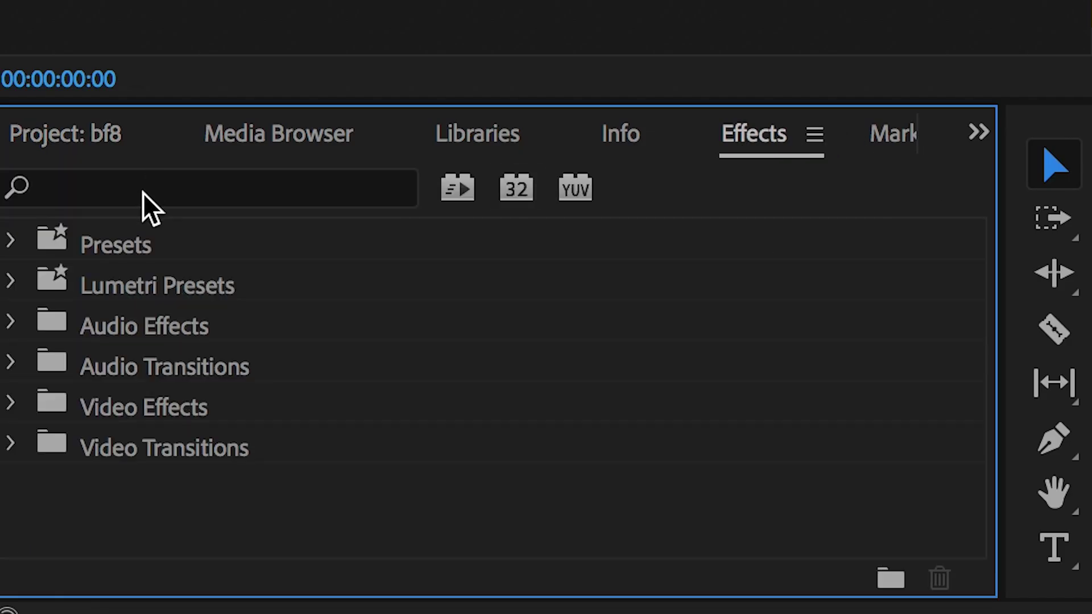
left_click(143, 192)
type("TINT")
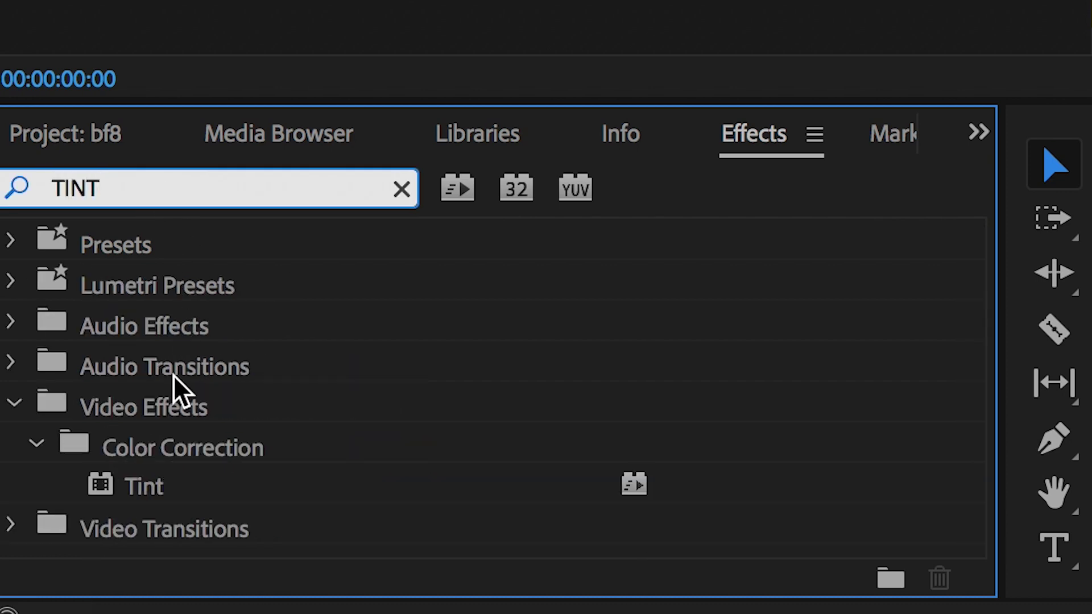
left_click(147, 494)
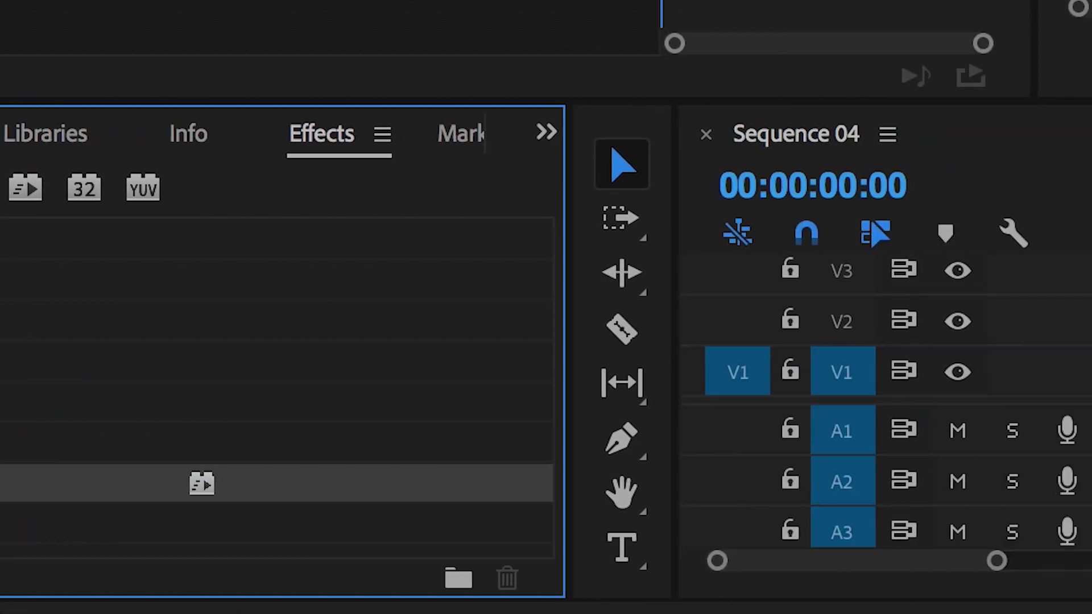
left_click_drag(147, 493, 1091, 288)
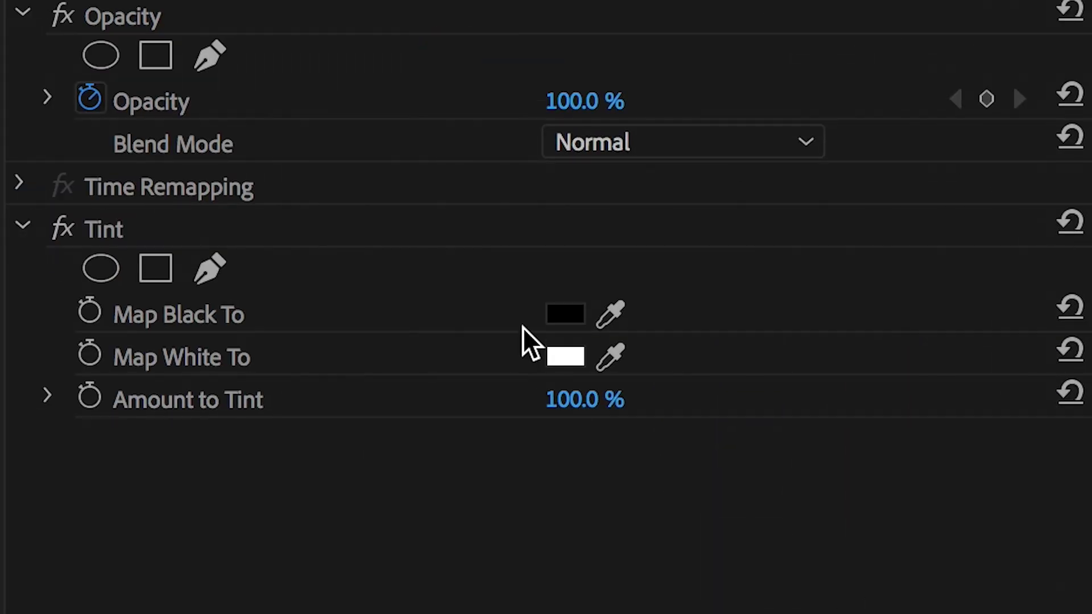
left_click(561, 318)
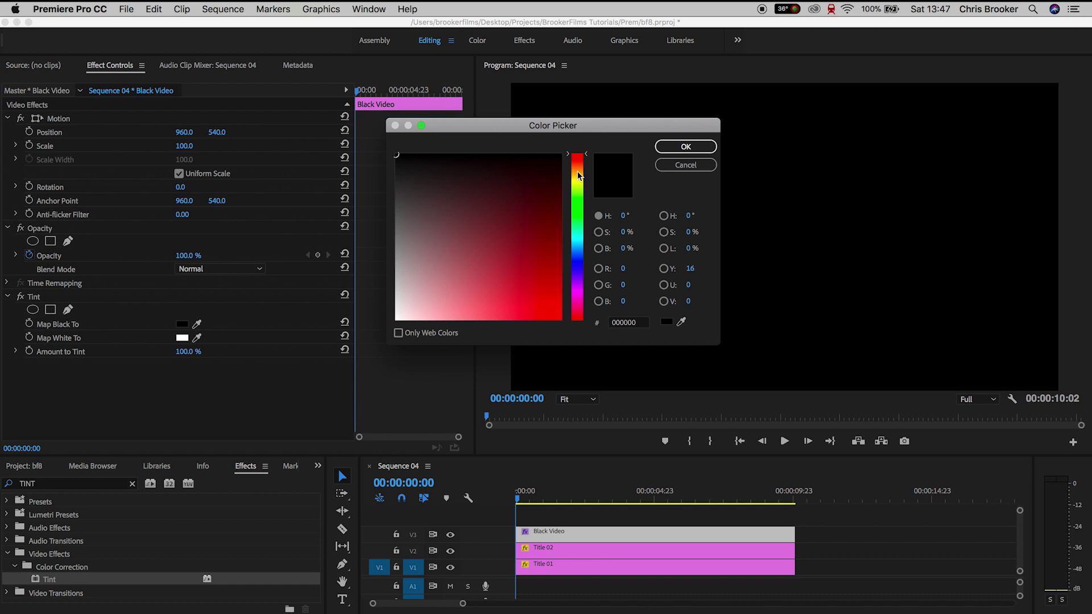
left_click(578, 178)
left_click(512, 239)
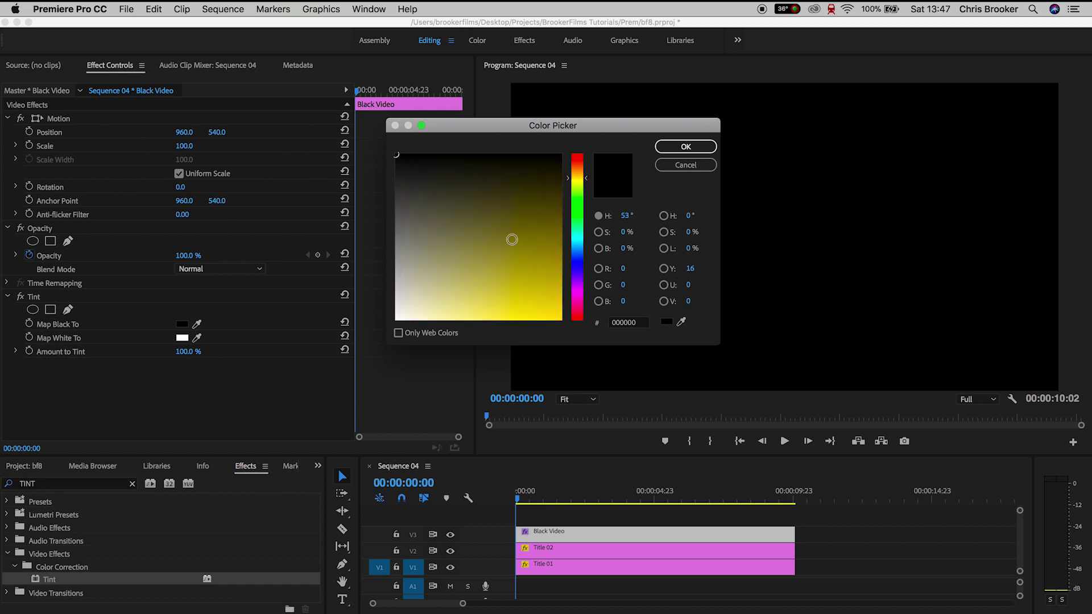
left_click(468, 323)
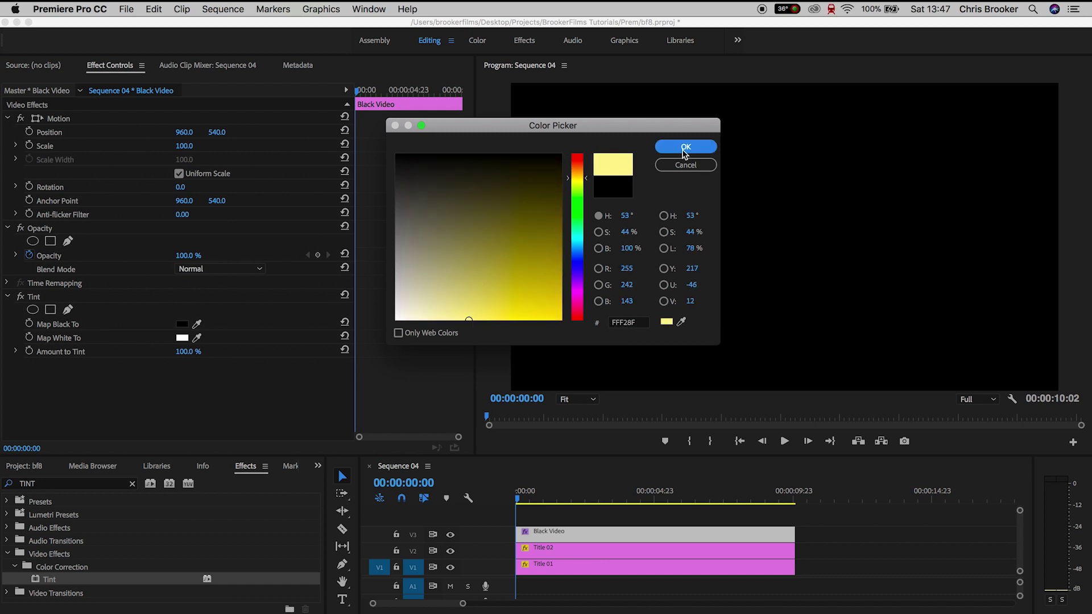
left_click(683, 148)
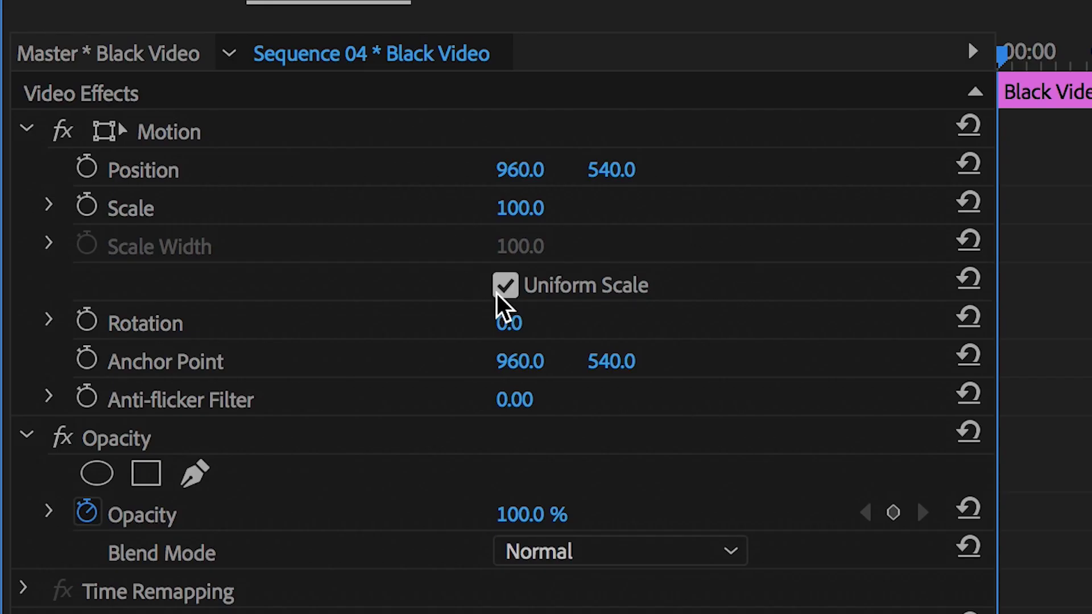
- Scale the bar non-uniformly to height 1.0, width 64, at position 970, 507
left_click(518, 288)
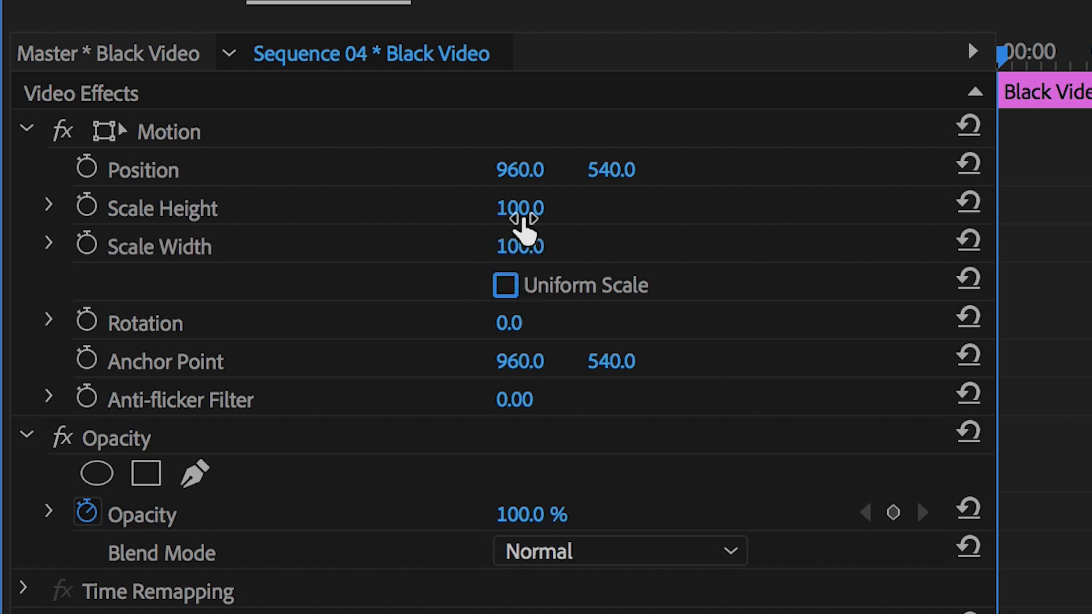
left_click_drag(527, 227, 496, 208)
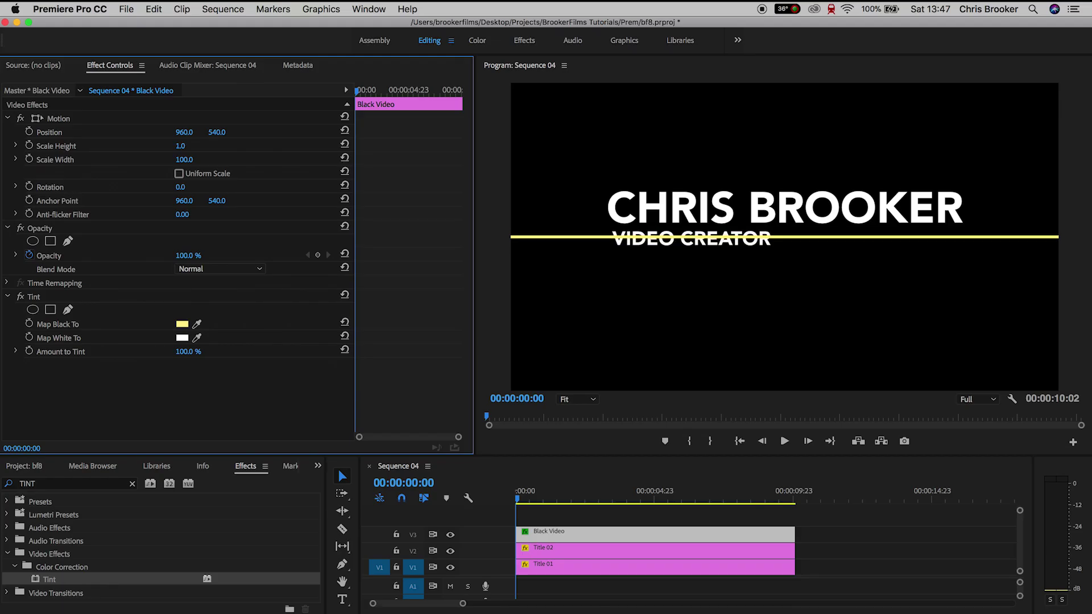
mouse_move(220, 134)
left_mouse_down()
mouse_move(201, 135)
mouse_move(218, 132)
left_mouse_up()
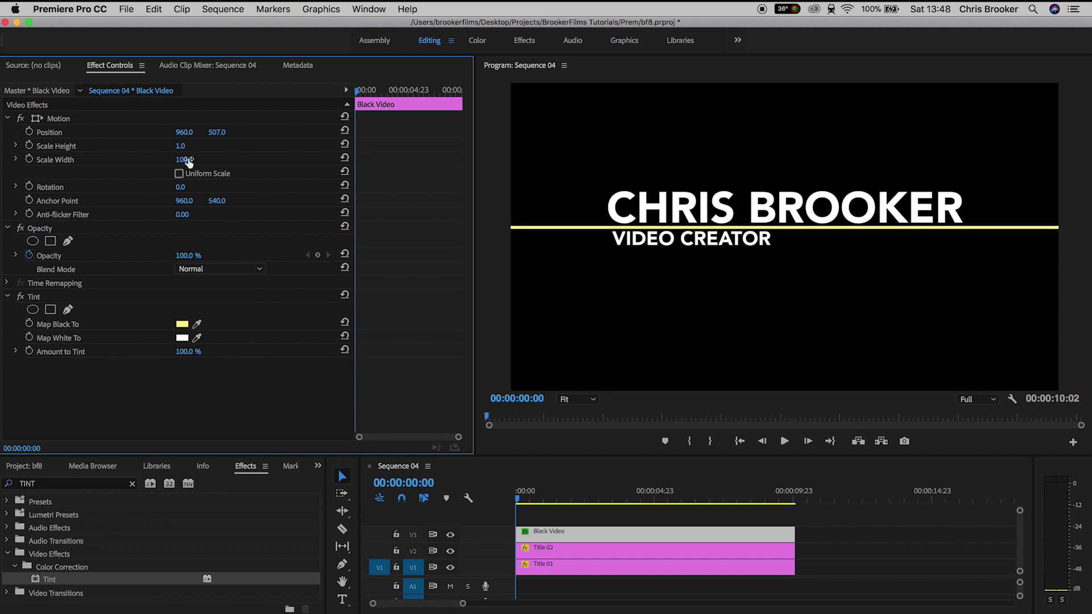
left_click_drag(185, 159, 170, 159)
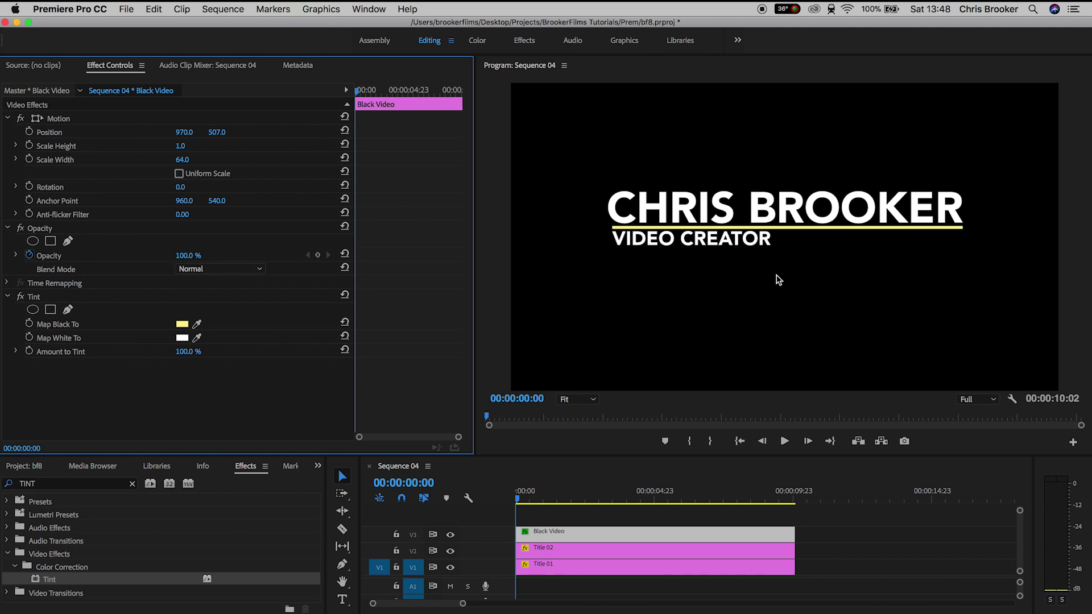
left_click(595, 551)
- Set VIDEO CREATOR's horizontal position back to 970
left_click_drag(186, 132, 134, 132)
left_click(585, 558)
key("=")
key("=")
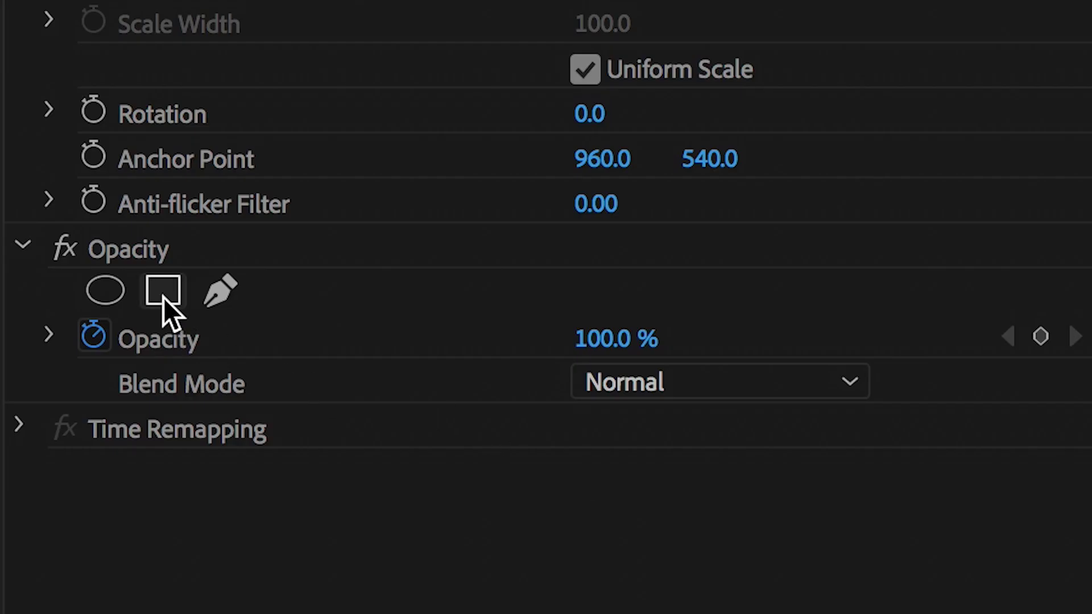
- Add a rectangular Opacity mask over CHRIS BROOKER with a slanted right edge
left_click(162, 297)
left_click_drag(819, 181, 983, 153)
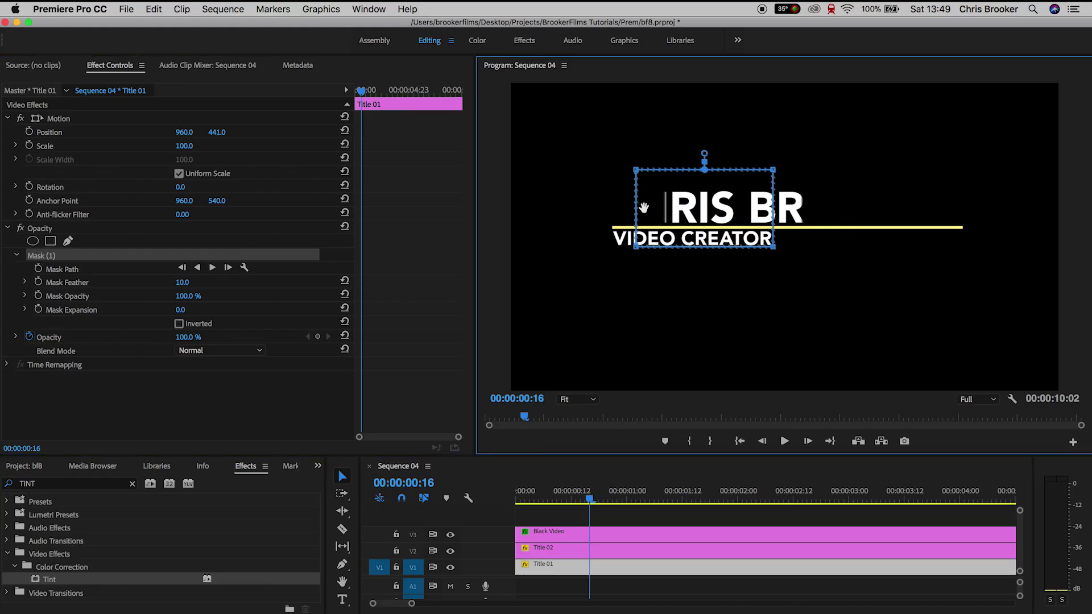
left_click_drag(738, 236, 1002, 250)
left_click_drag(982, 153, 959, 175)
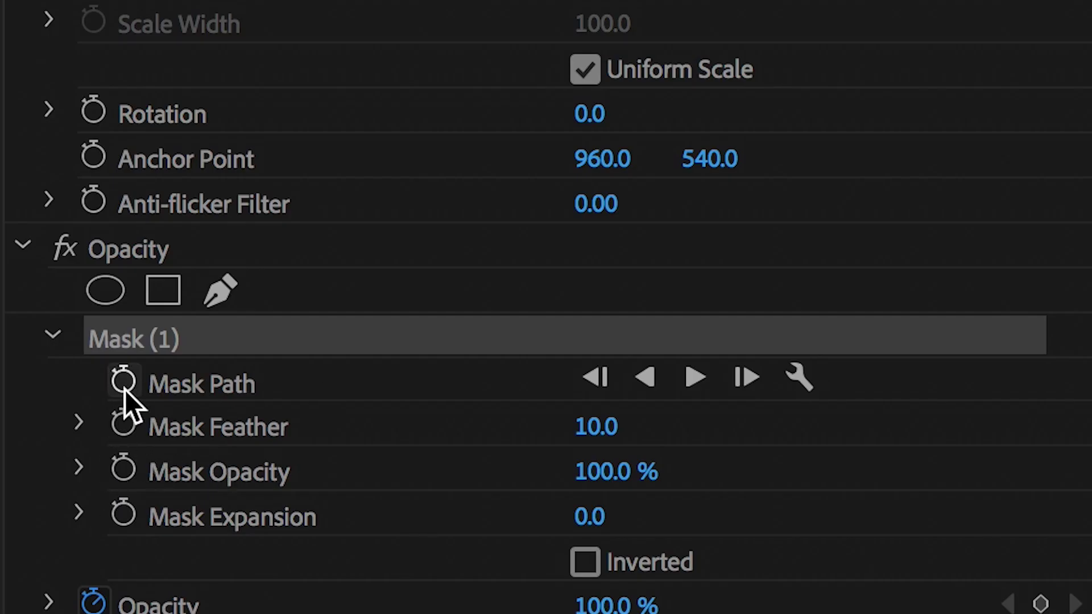
- Keyframe the mask path, sliding it left at 00:00:00:06, with Mask Feather 0
left_click(123, 382)
left_click_drag(641, 263, 511, 287)
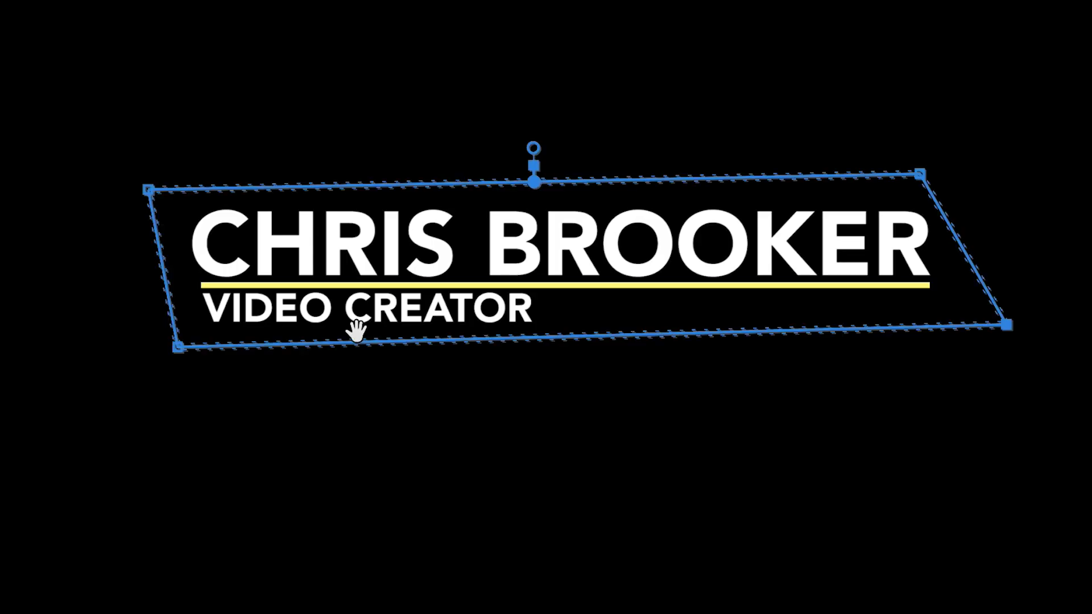
left_click_drag(637, 264, 49, 277)
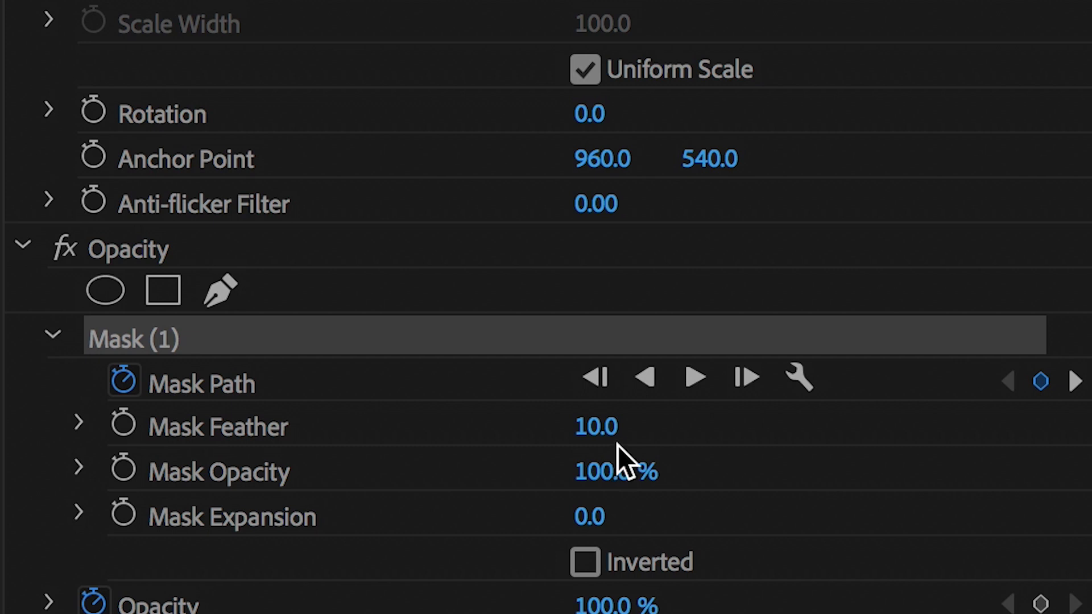
left_click(618, 449)
left_click_drag(578, 434, 586, 433)
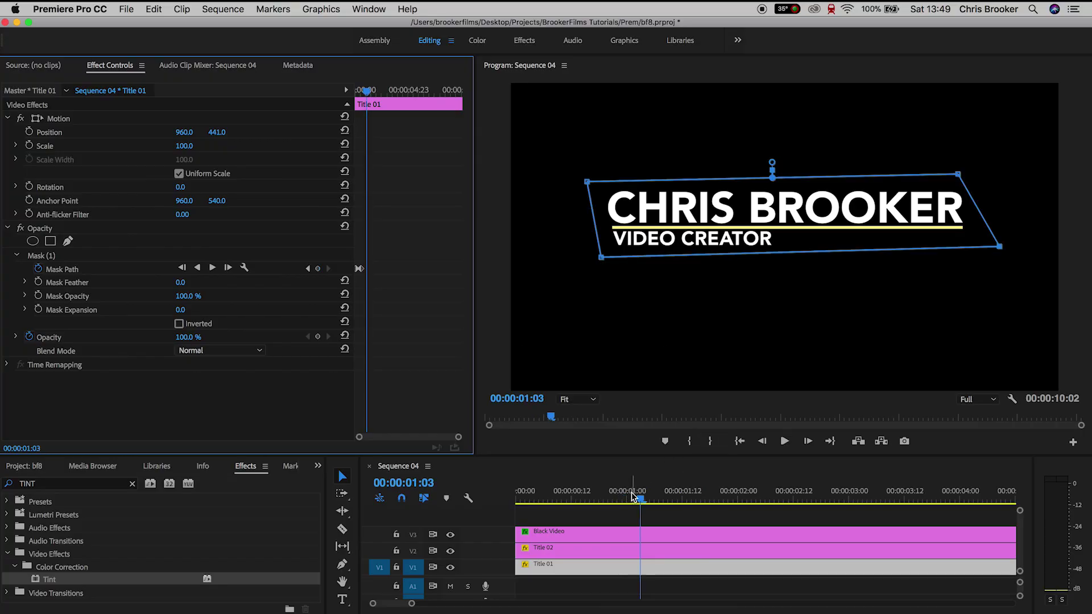
left_click_drag(631, 493, 571, 490)
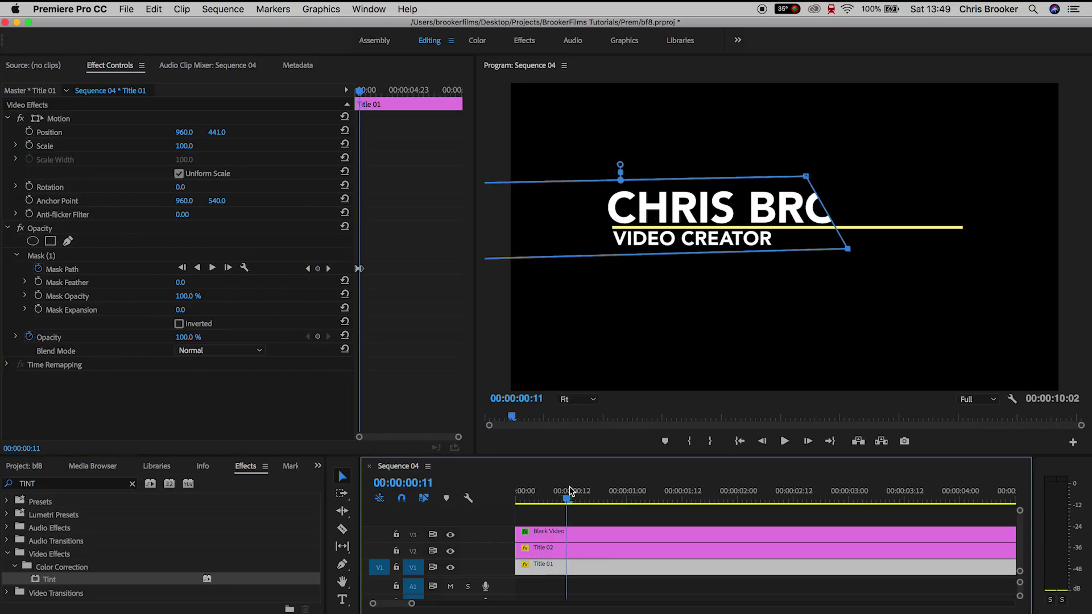
left_click(595, 549)
left_click(572, 499)
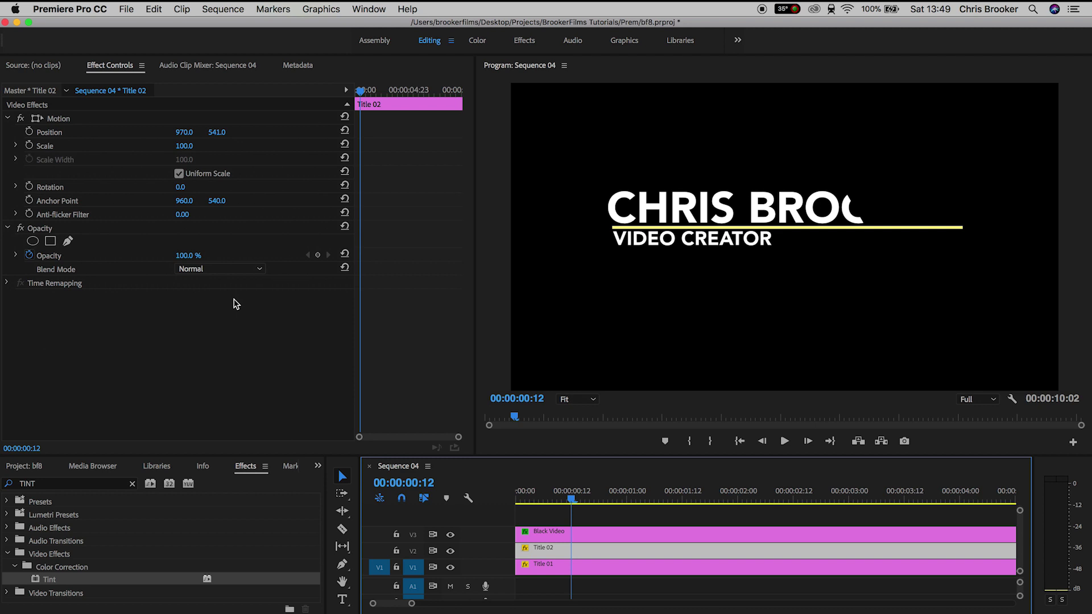
- Keyframe Title 02's Position from 970, 405 at 00:00:00:05 to 970, 592 at 00:00:00:09
left_click(29, 131)
left_click_drag(571, 500, 561, 502)
left_click_drag(217, 132, 222, 133)
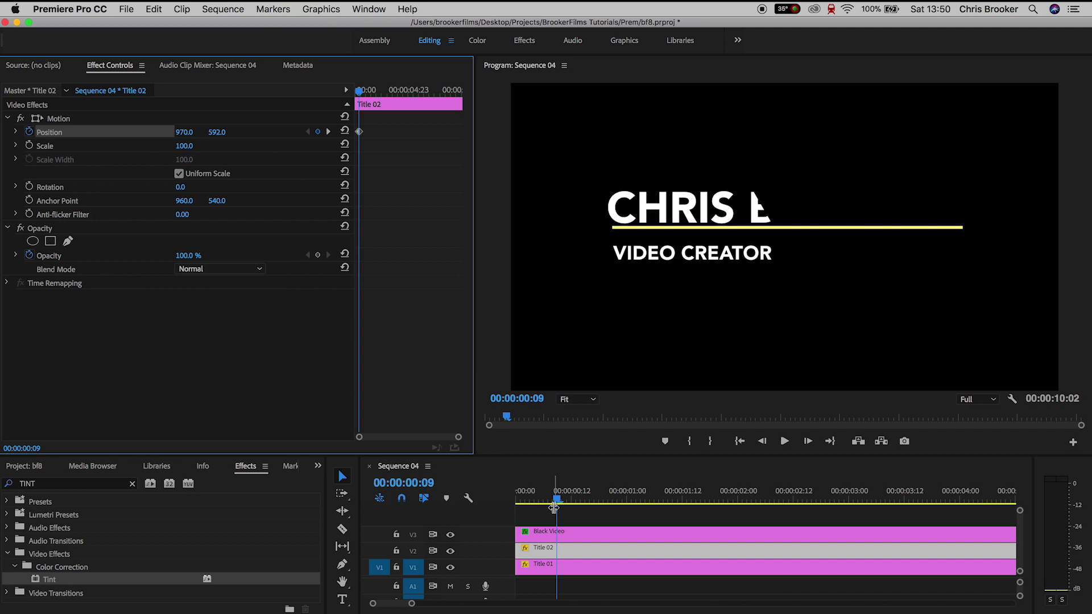
left_click_drag(553, 508, 545, 503)
left_click_drag(216, 132, 113, 132)
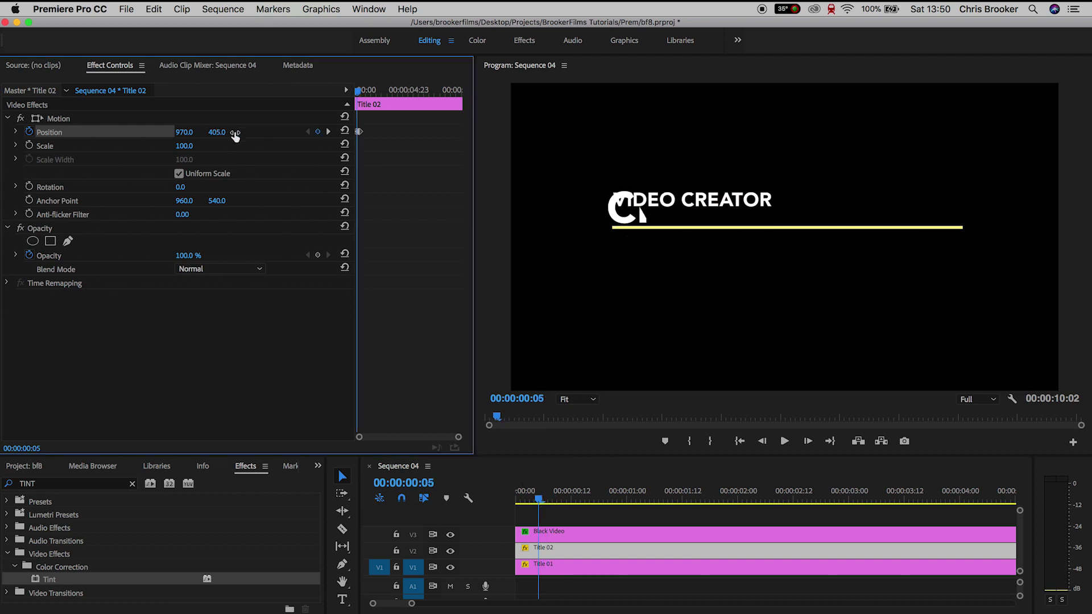
- Trim Title 02's start to the playhead and close the gap before it
key("c")
left_click(538, 555)
key("v")
key("Delete")
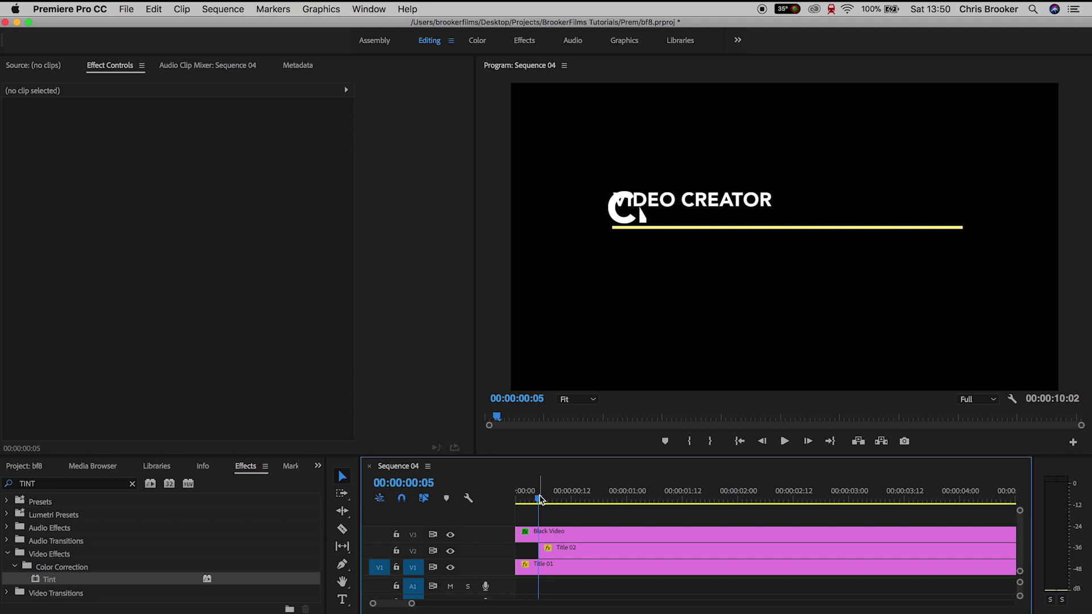
left_click(526, 550)
key("Delete")
- Razor and ripple-delete Title 01's head, then offset Title 02 about five frames later
key("c")
left_click(538, 567)
key("v")
left_click(529, 572)
key("shift+Delete")
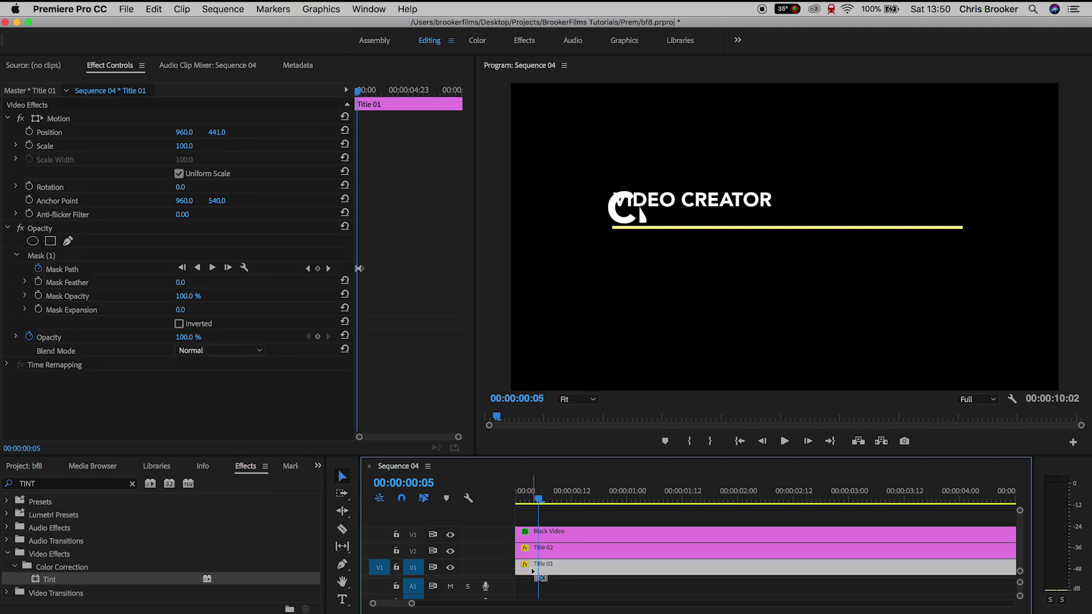
left_click_drag(535, 551, 558, 551)
- Play back and scrub the title animations to check their timing
left_click_drag(538, 498, 502, 497)
key("space")
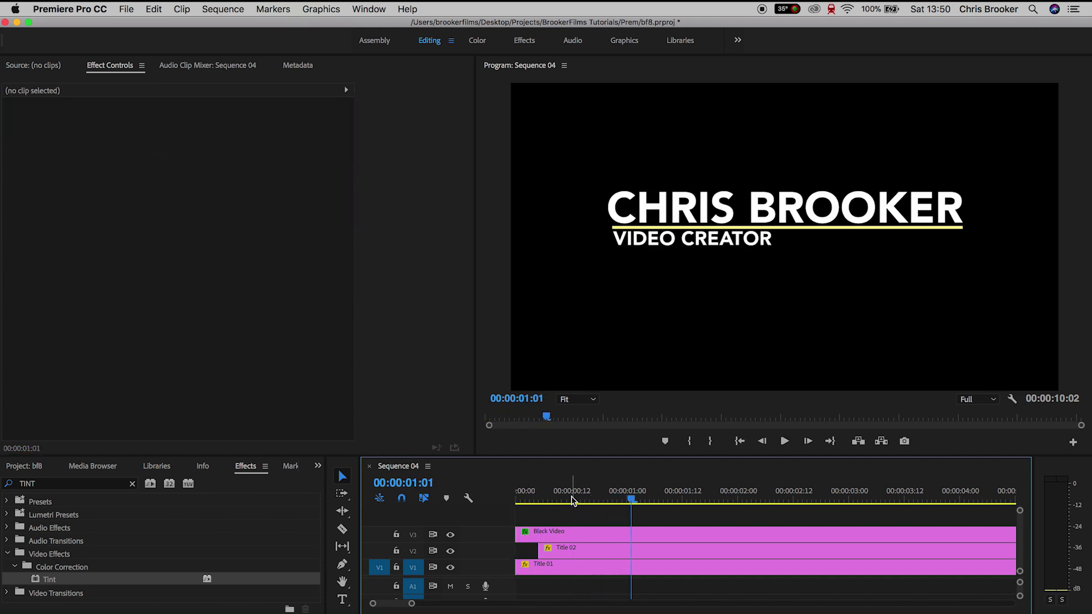
key("Home")
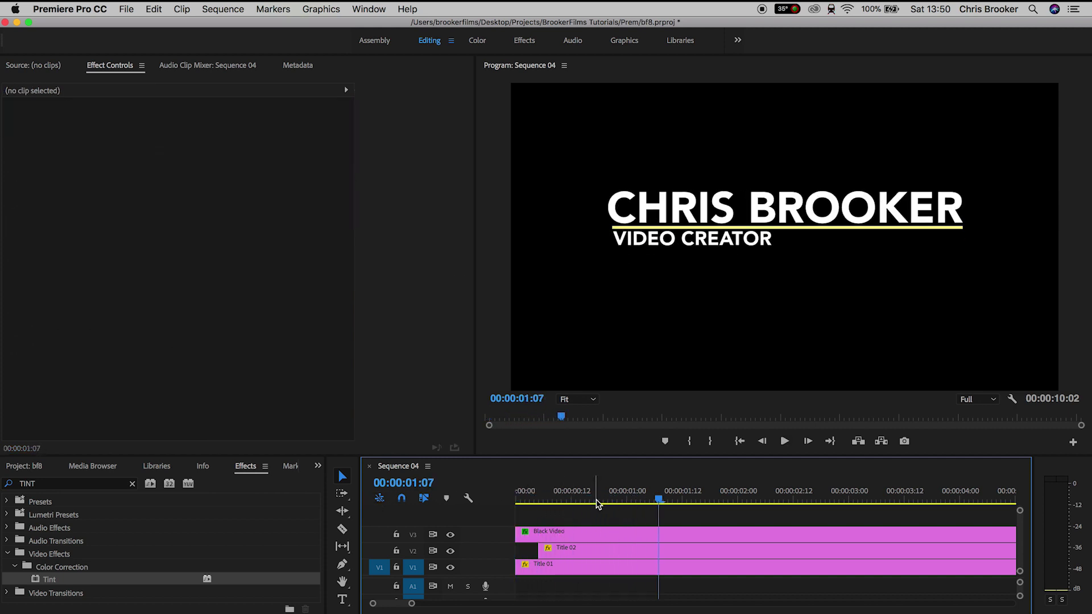
key("space")
key("Home")
key("space")
left_click(615, 497)
mouse_move(611, 497)
left_mouse_down()
mouse_move(531, 499)
mouse_move(595, 503)
left_mouse_up()
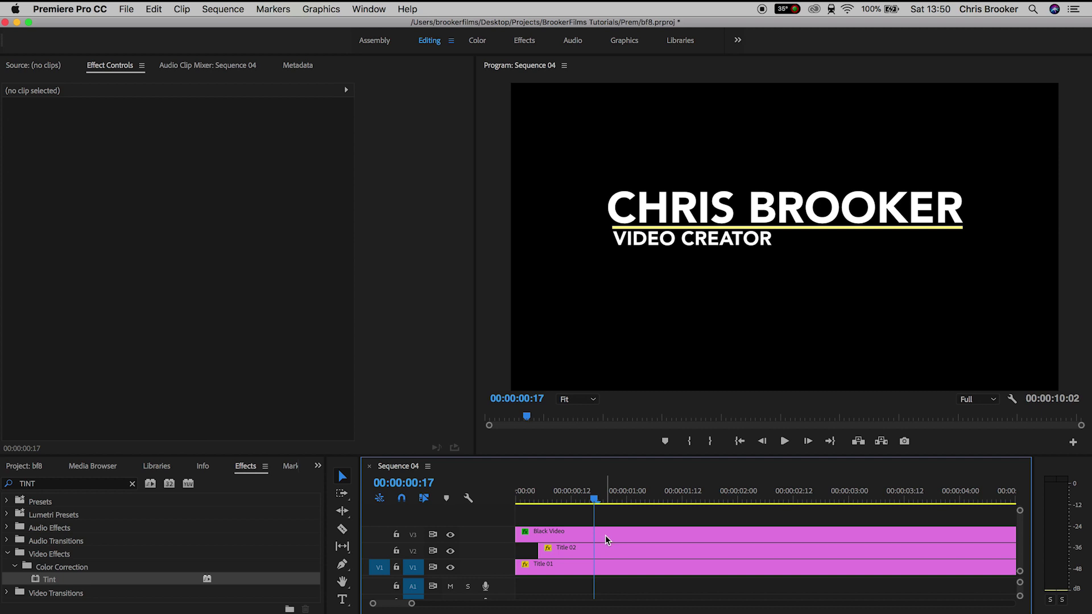
left_click(605, 535)
left_click(597, 500)
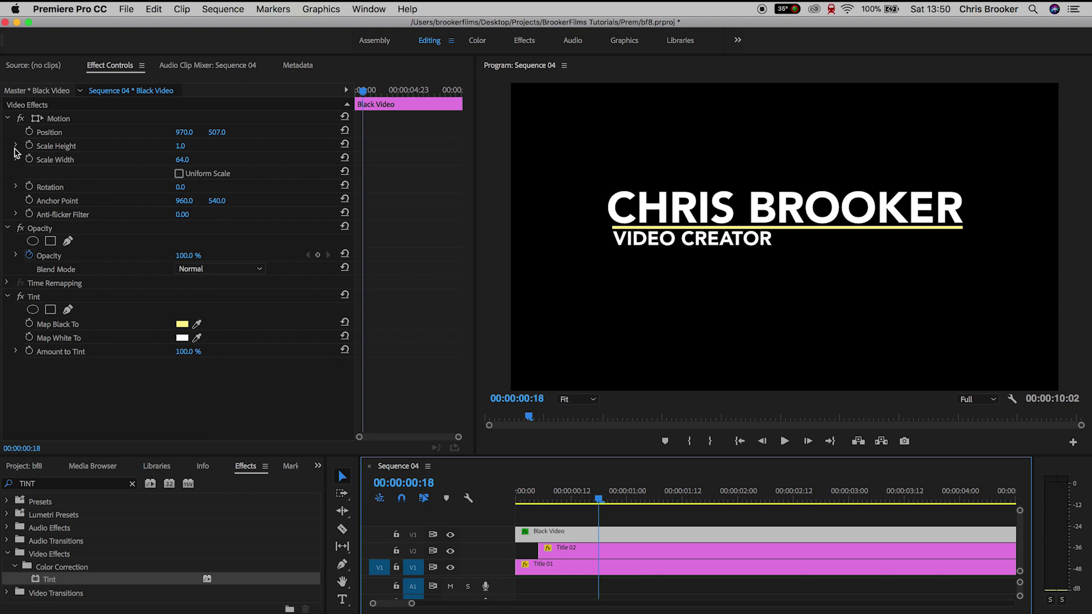
- Keyframe the yellow bar's Position so it slides in from the left by 00:00:00:17
left_click(29, 131)
left_click(595, 501)
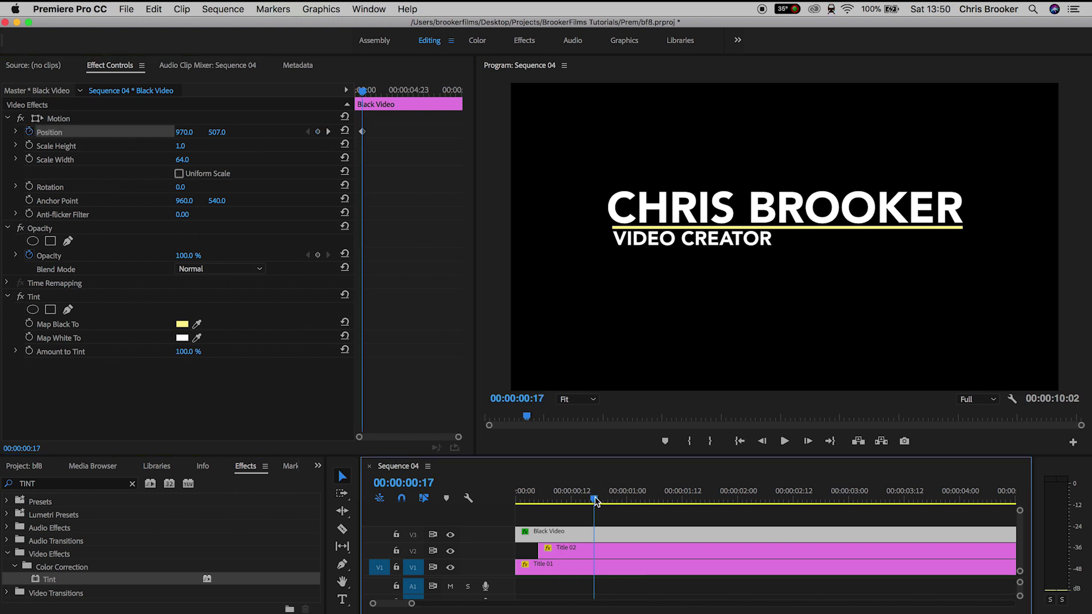
left_click_drag(595, 500, 586, 501)
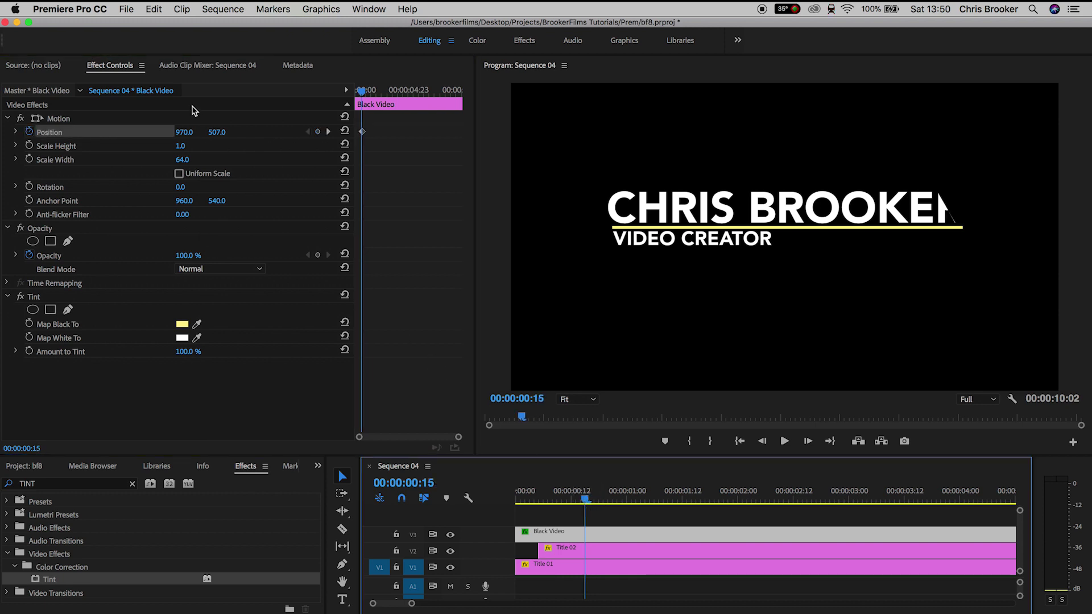
left_click_drag(185, 132, 462, 269)
left_click_drag(585, 501, 563, 506)
left_click_drag(186, 132, 166, 136)
left_click(548, 501)
- Preview the bar slide and move one of its Position keyframes to retime it
key("Home")
key("space")
key("space")
key("Left")
key("Left")
key("Left")
key("Left")
key("Left")
key("Left")
key("Left")
key("Left")
key("Left")
key("Left")
key("Left")
key("Left")
left_click(434, 220)
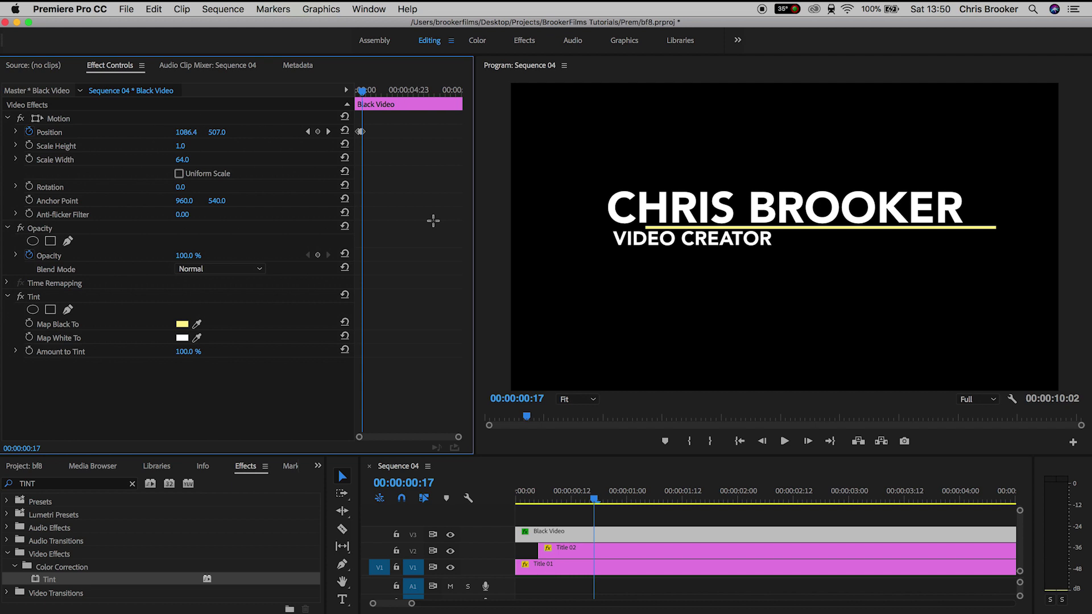
key("=")
key("=")
left_click_drag(366, 132, 388, 137)
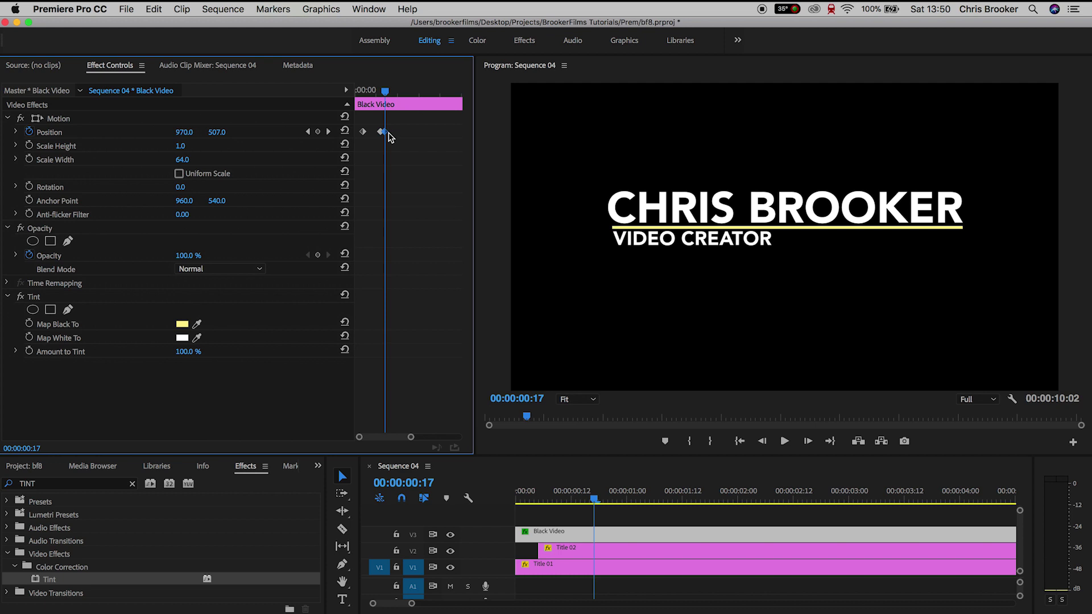
key("Home")
key("space")
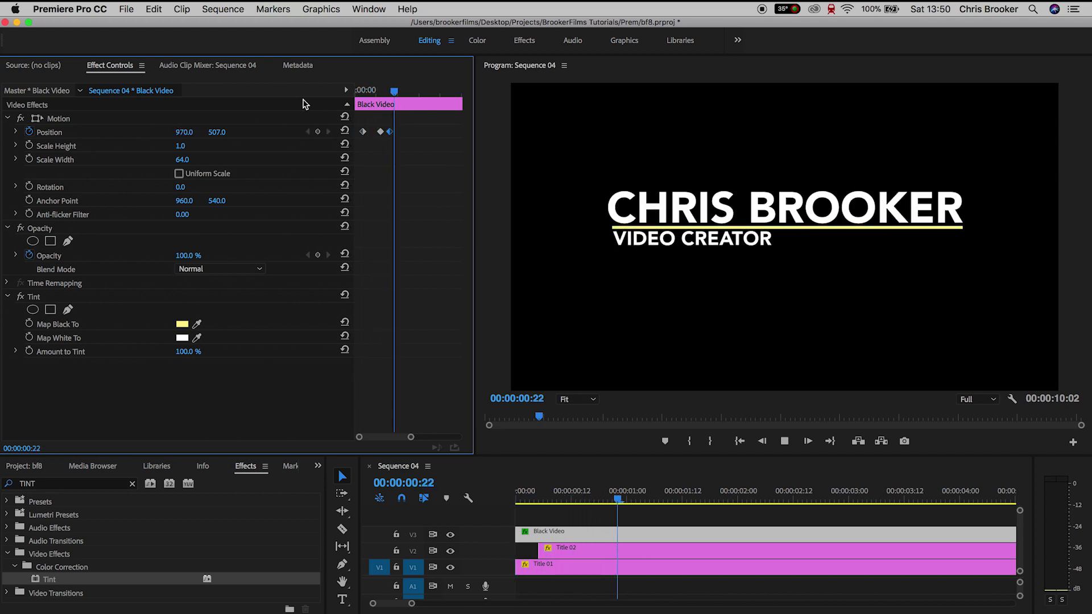
- Play the whole sequence from the start to check the finished animation
left_click(363, 506)
key("Home")
key("space")
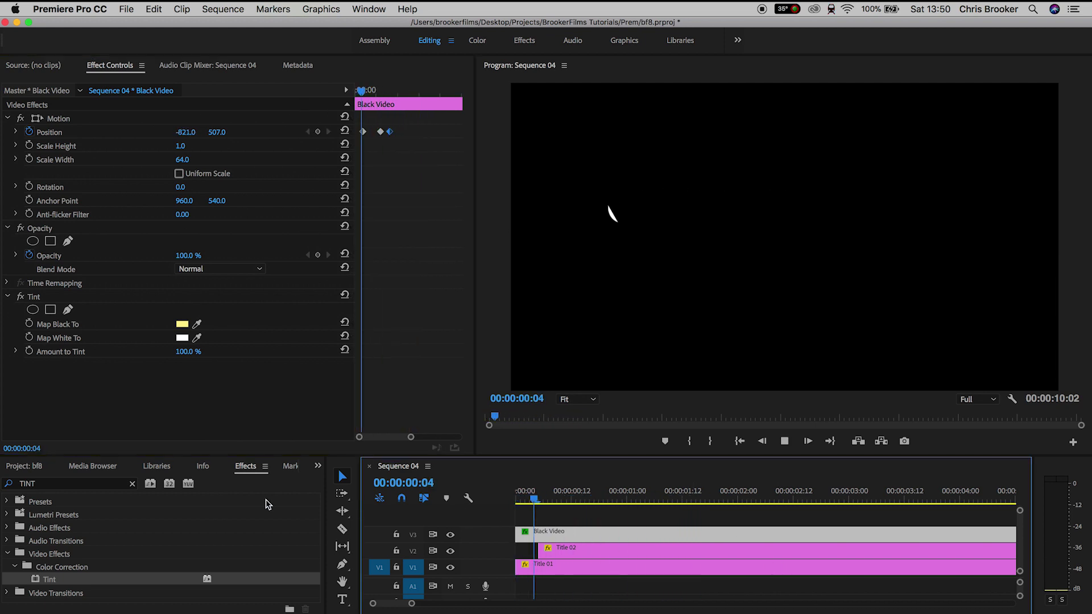
key("space")
key("minus")
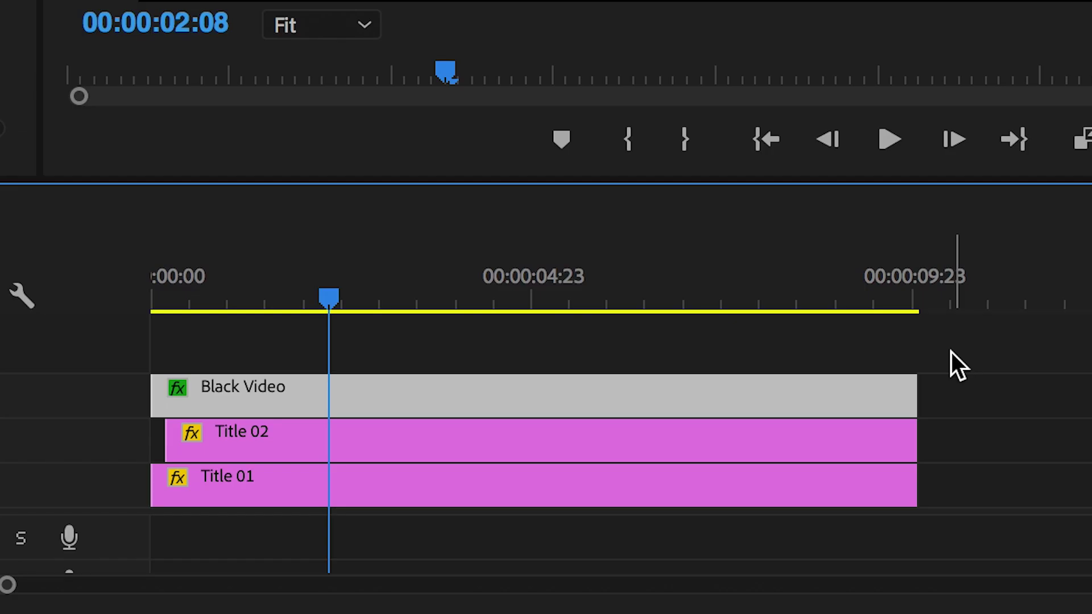
- Nest the three selected title clips into one sequence named 'LowerThird'
left_click_drag(951, 351, 525, 481)
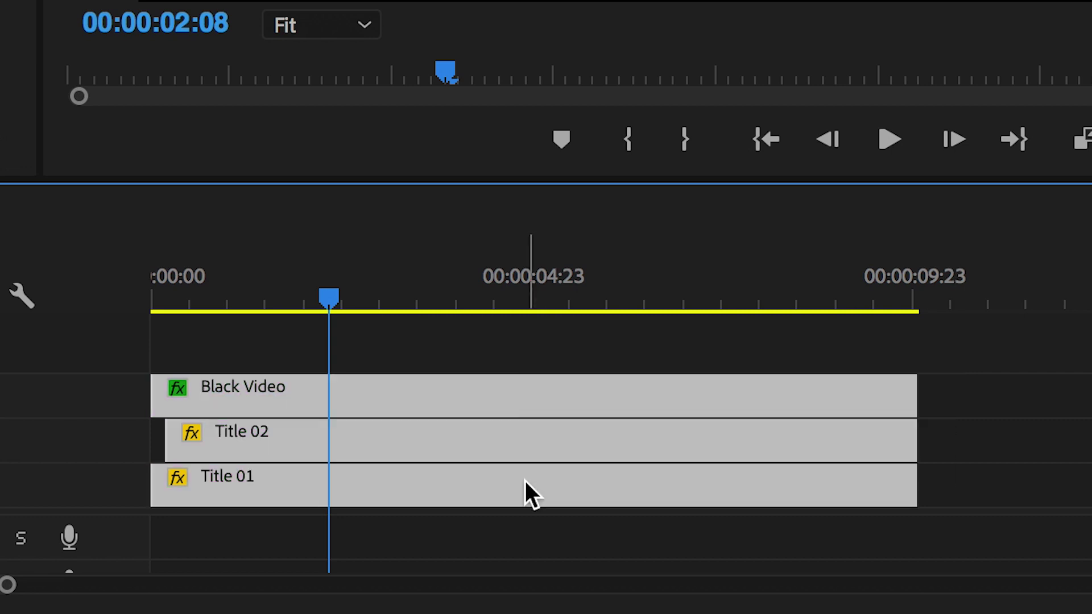
right_click(510, 489)
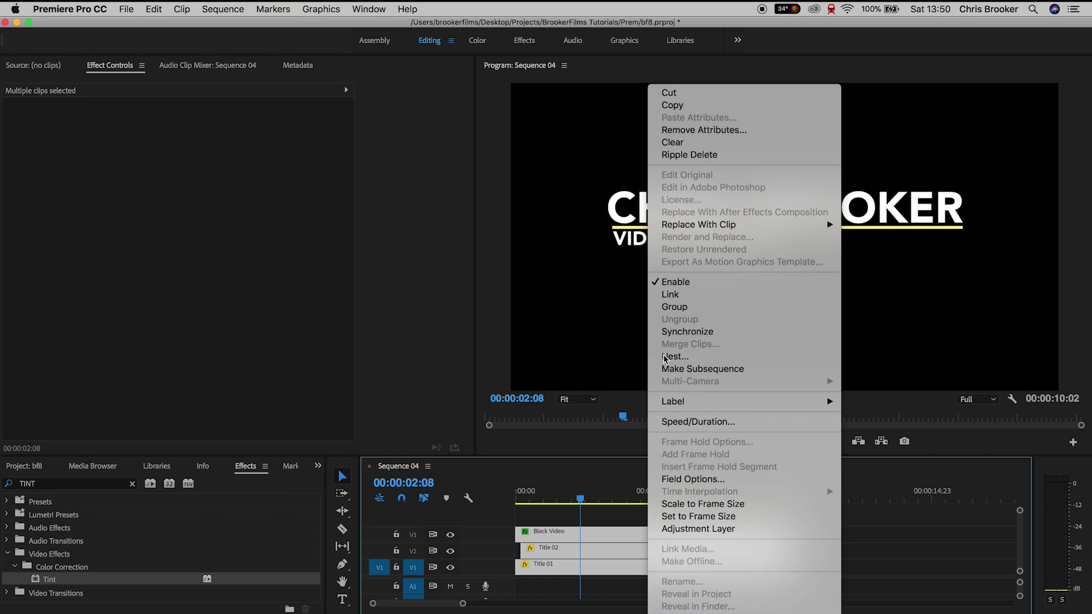
left_click(558, 401)
type("LowerThird")
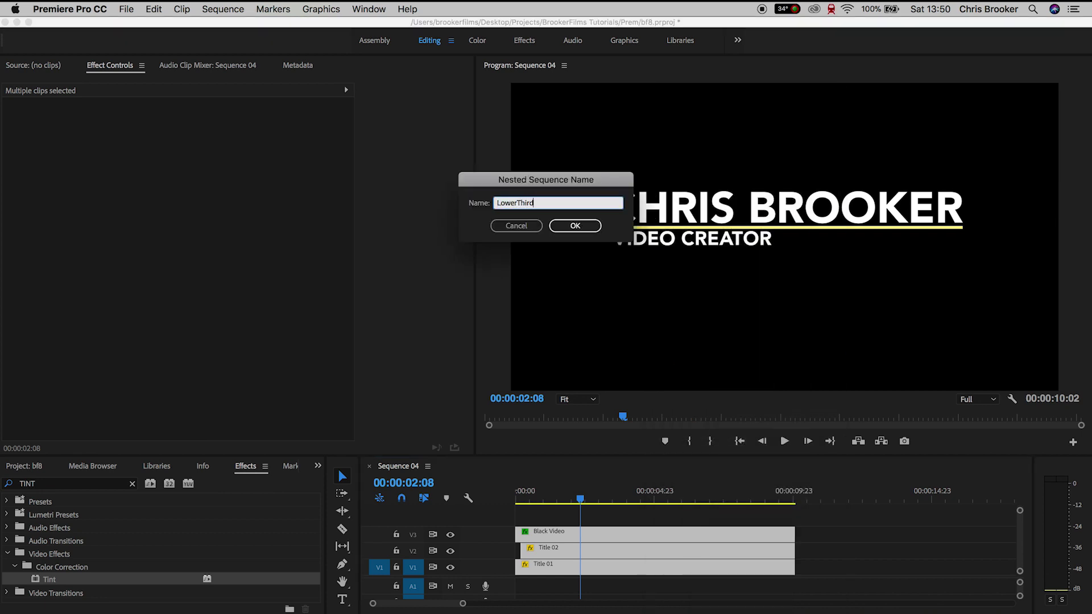
key("Return")
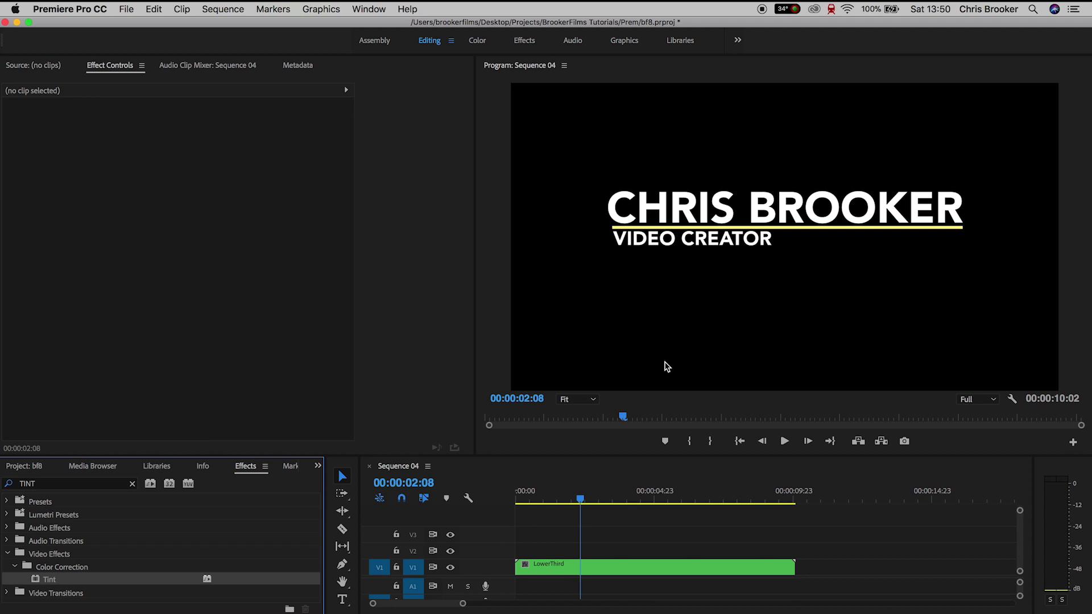
- Shrink the LowerThird clip to scale 50 and move it to position 426, 993
left_click(585, 568)
left_click_drag(184, 145, 225, 134)
left_click_drag(592, 490, 493, 502)
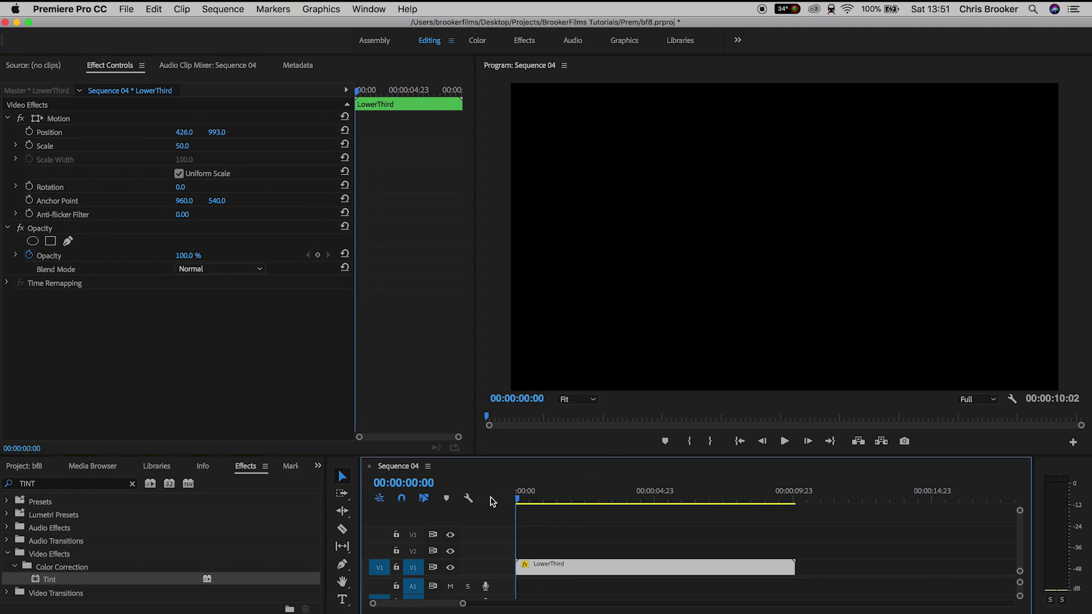
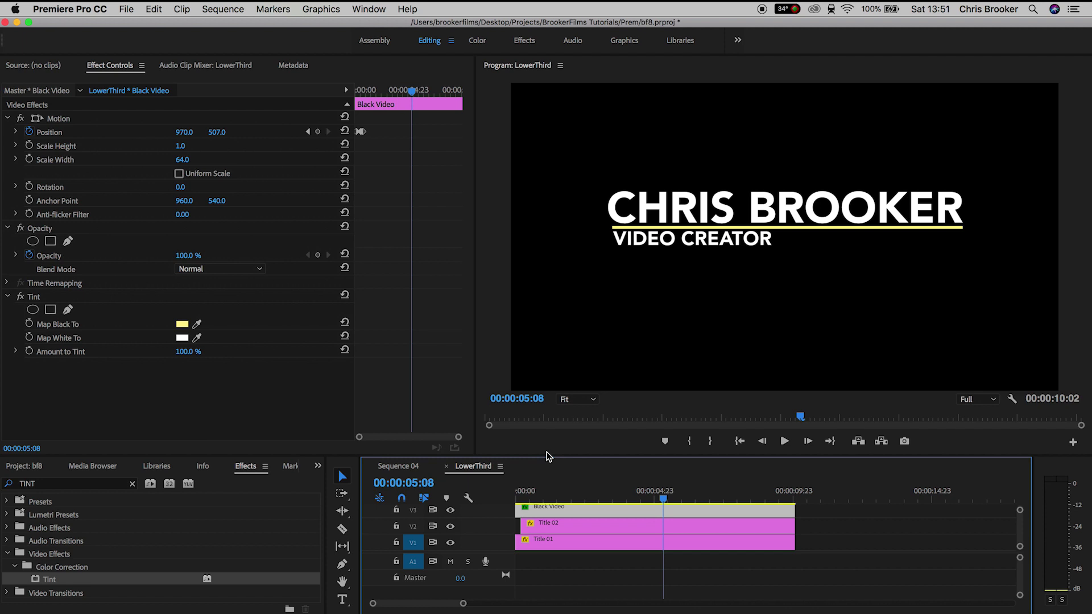
- Keyframe the Black Video underline's Position at 5:08, then slide it off right to X 2837 at 5:19
left_click(317, 132)
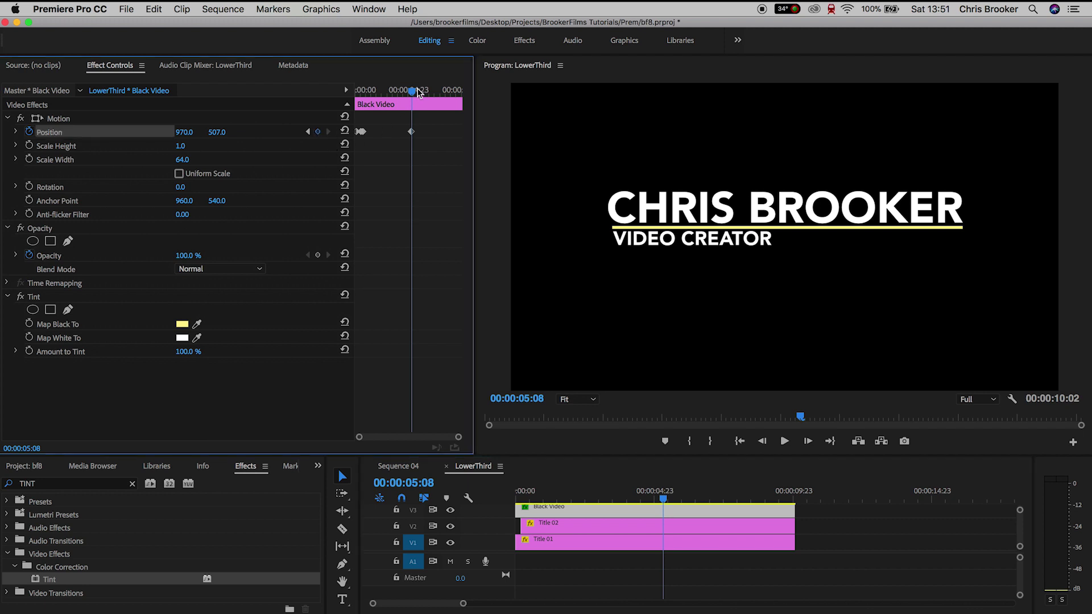
left_click_drag(414, 93, 417, 91)
left_click_drag(186, 132, 1081, 132)
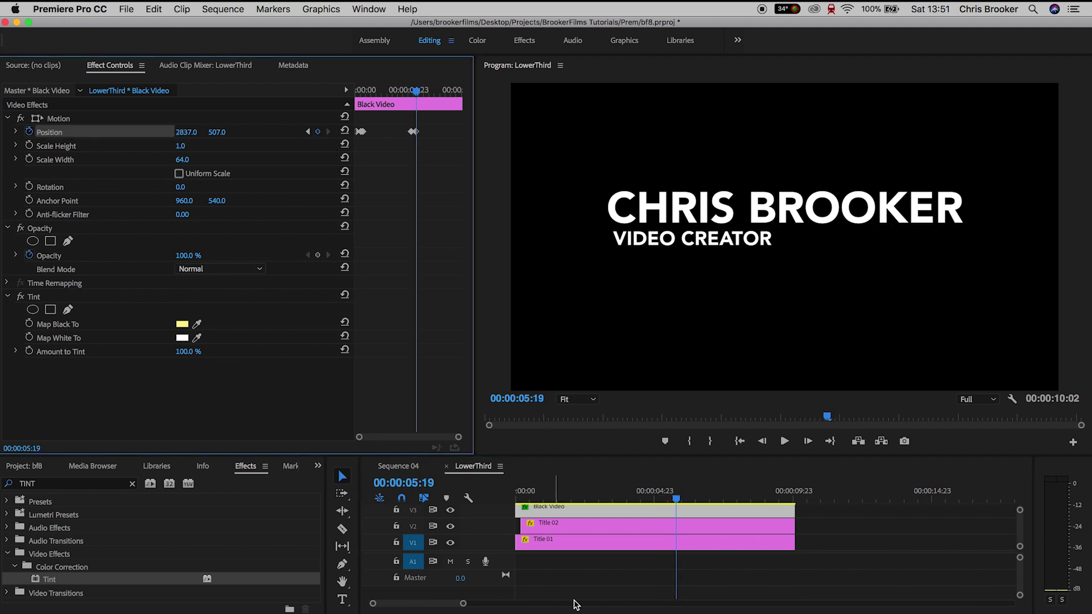
- Keyframe Title 02's Position at 5:15 and drop VIDEO CREATOR out of frame by 6:00
left_click(639, 529)
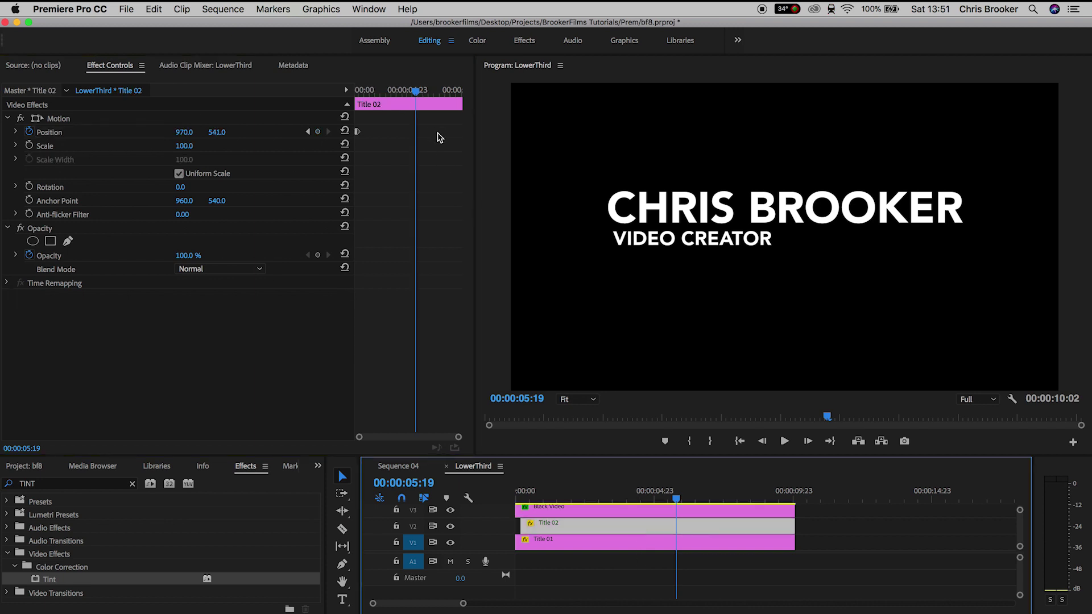
left_click_drag(674, 499, 673, 501)
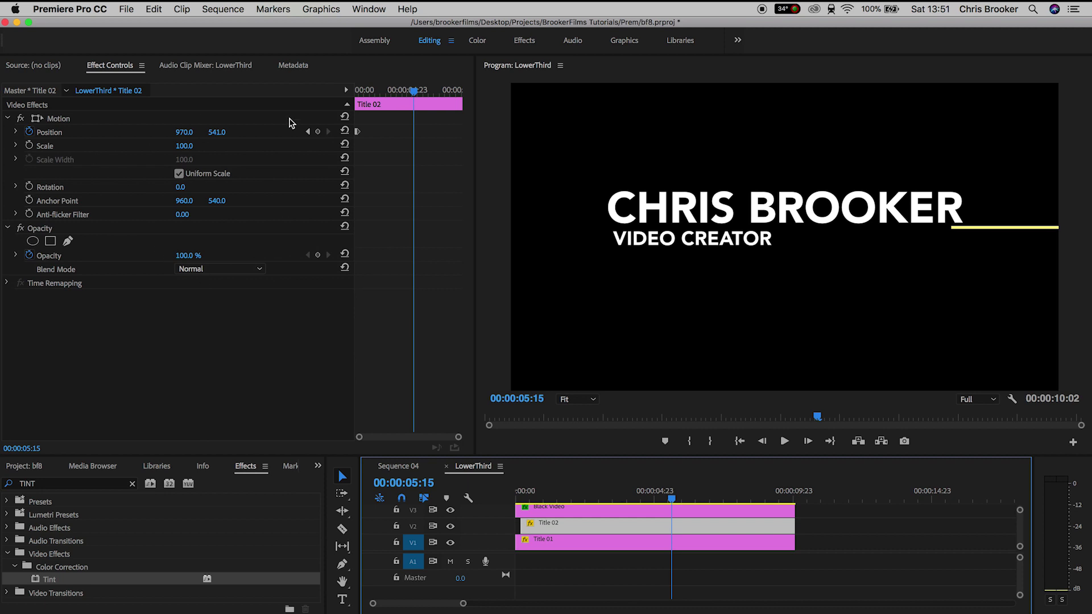
left_click(317, 132)
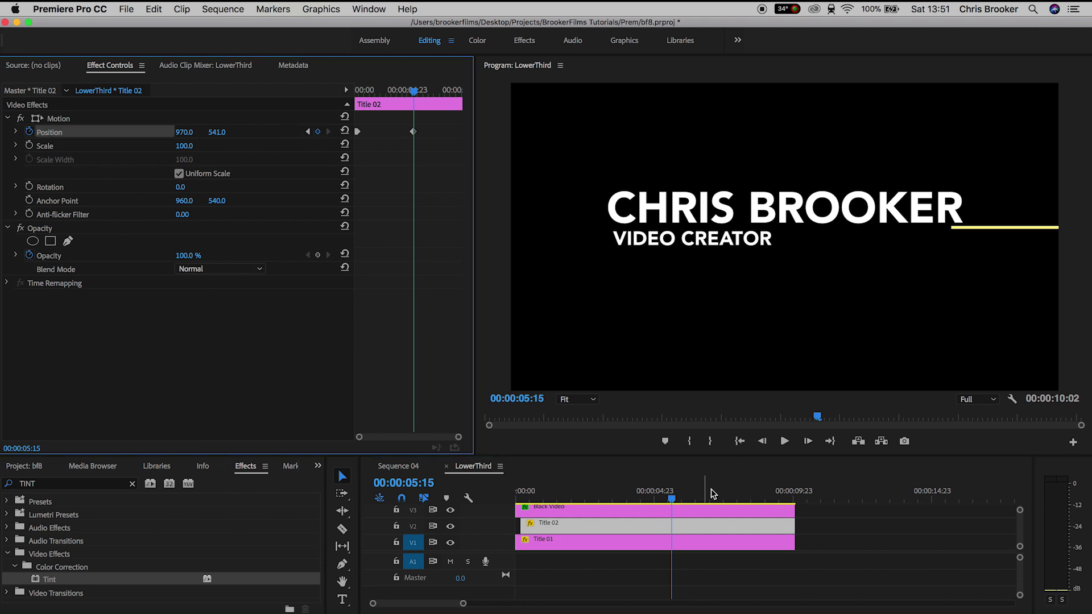
left_click(684, 500)
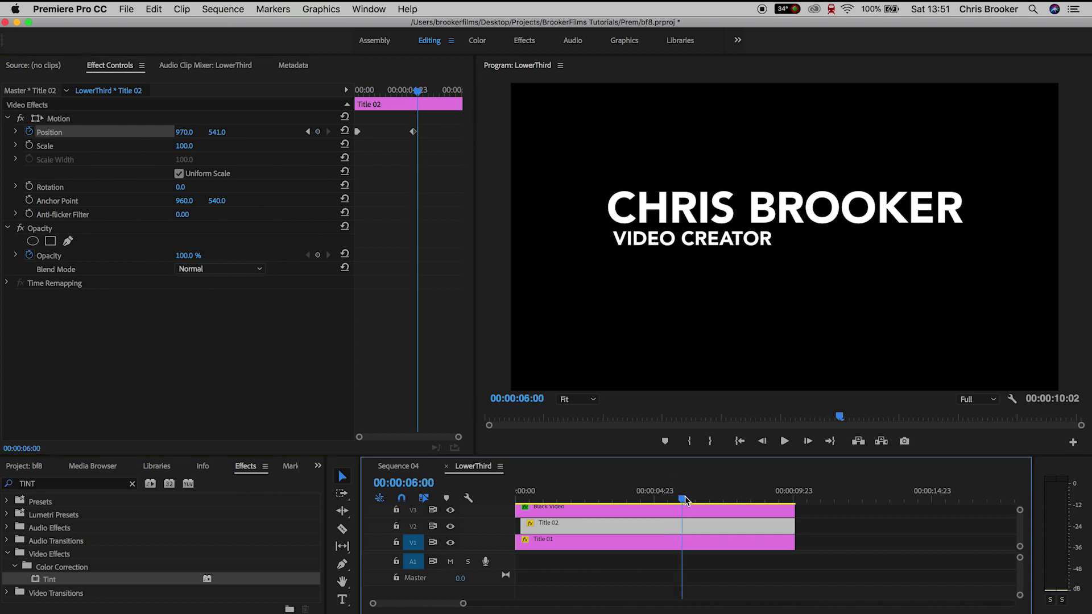
left_click_drag(207, 139, 322, 209)
left_click(678, 499)
left_click_drag(680, 500, 667, 552)
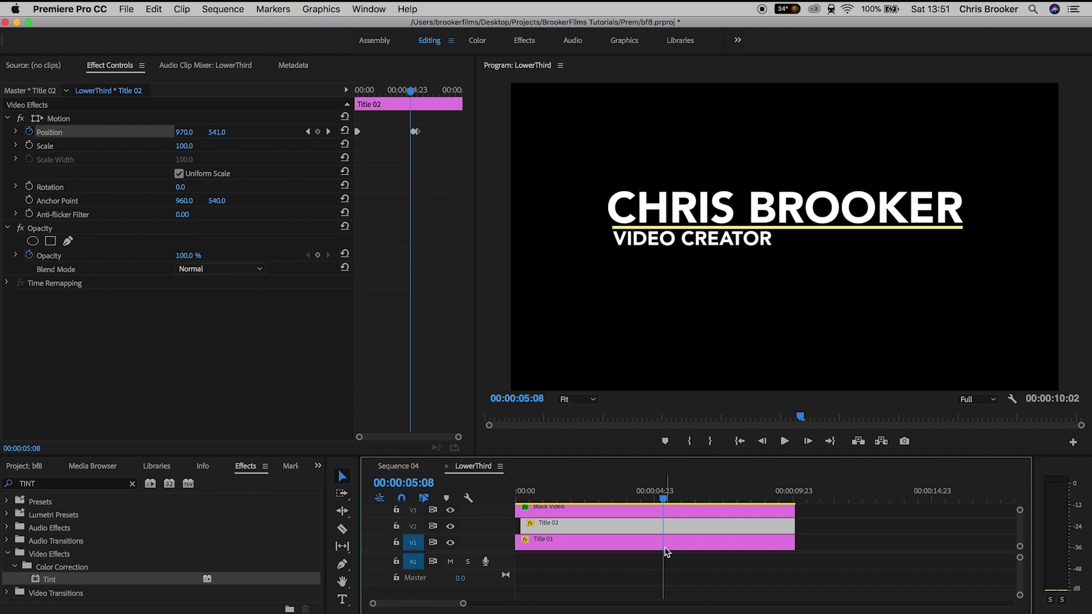
left_click(666, 549)
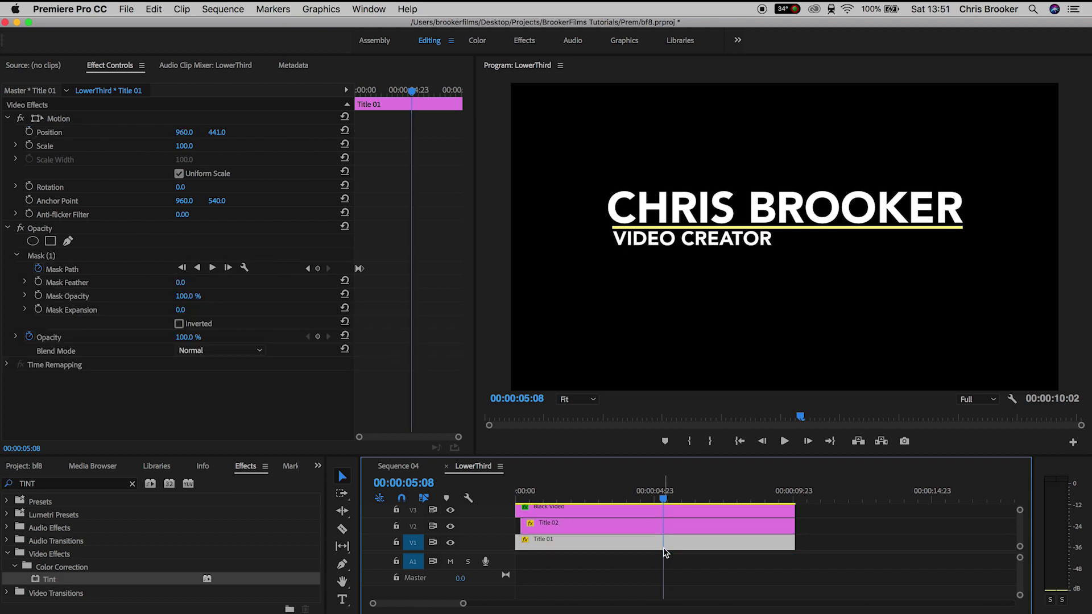
- Keyframe Title 01's Mask Path at 5:08 and slide the mask right by 5:15 to wipe CHRIS BROOKER away
left_click(318, 269)
left_click_drag(664, 499, 672, 498)
left_click(35, 255)
left_click_drag(732, 221, 1084, 213)
left_click_drag(988, 211, 1026, 212)
mouse_move(663, 500)
left_mouse_down()
mouse_move(620, 500)
mouse_move(686, 501)
mouse_move(653, 500)
left_mouse_up()
key("space")
key("space")
- Shift VIDEO CREATOR's Position keyframes earlier so its exit starts sooner
left_click(678, 527)
left_click_drag(678, 500, 665, 500)
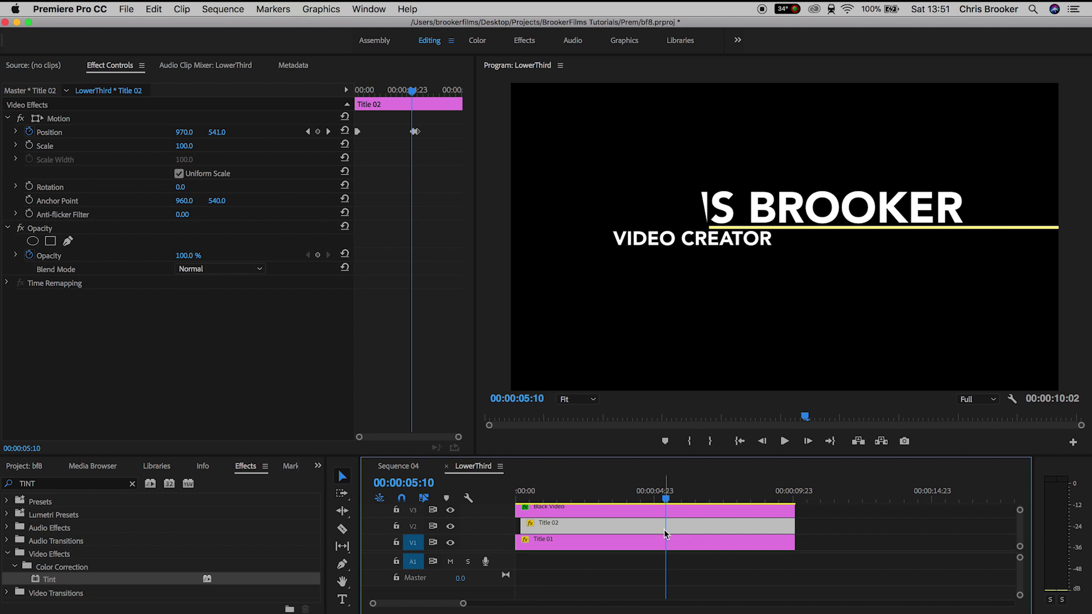
left_click(439, 230)
key("equal")
key("equal")
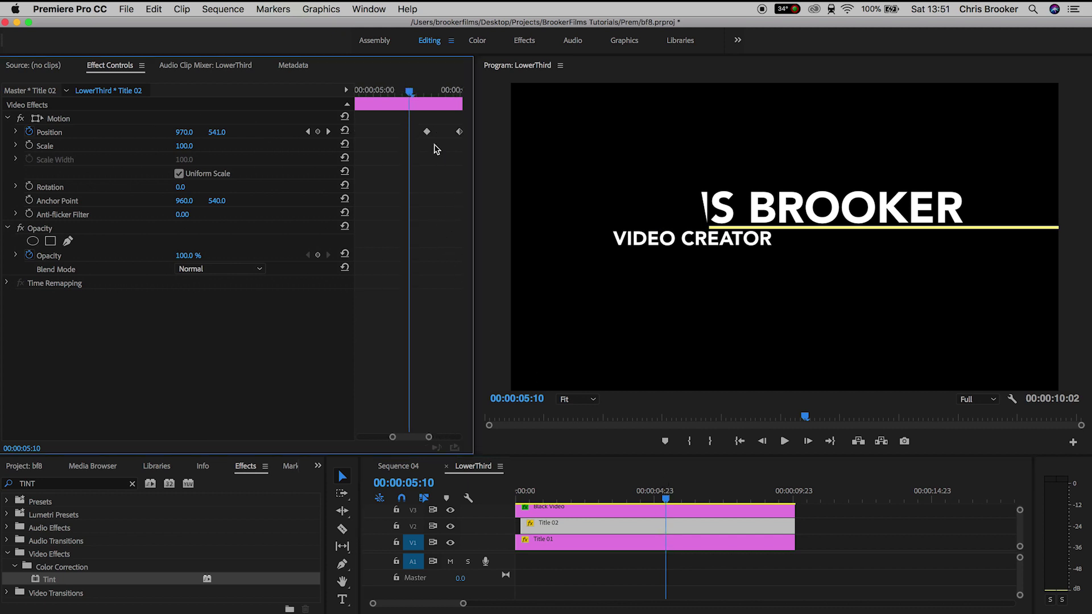
left_click_drag(427, 131, 408, 132)
key("space")
- Nudge VIDEO CREATOR's first keyframe slightly earlier, then play the nested lower third in Sequence 04
key("space")
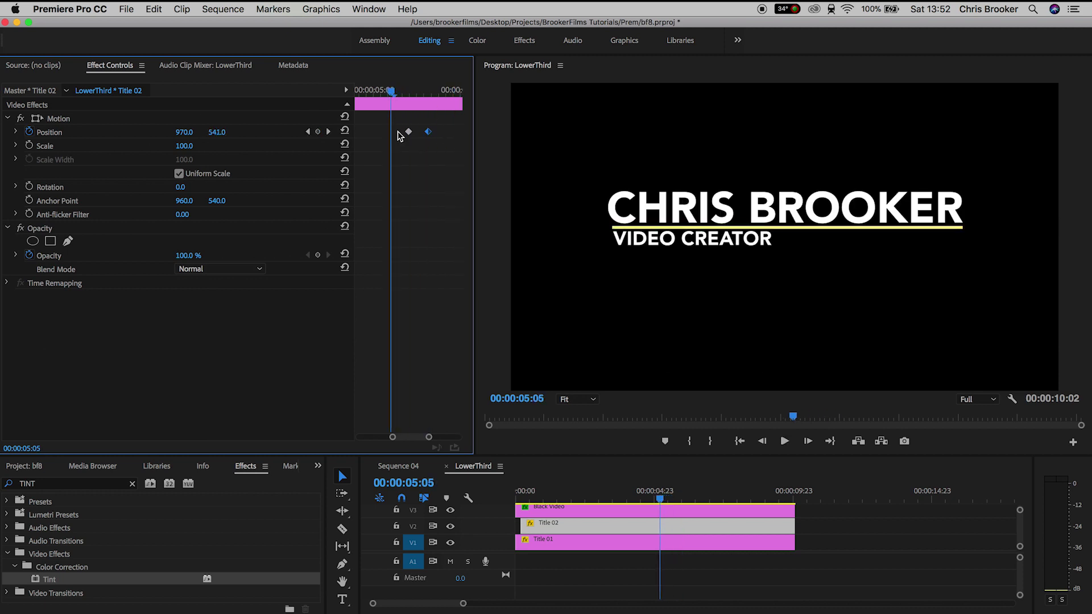
left_click_drag(406, 134, 401, 132)
key("space")
key("space")
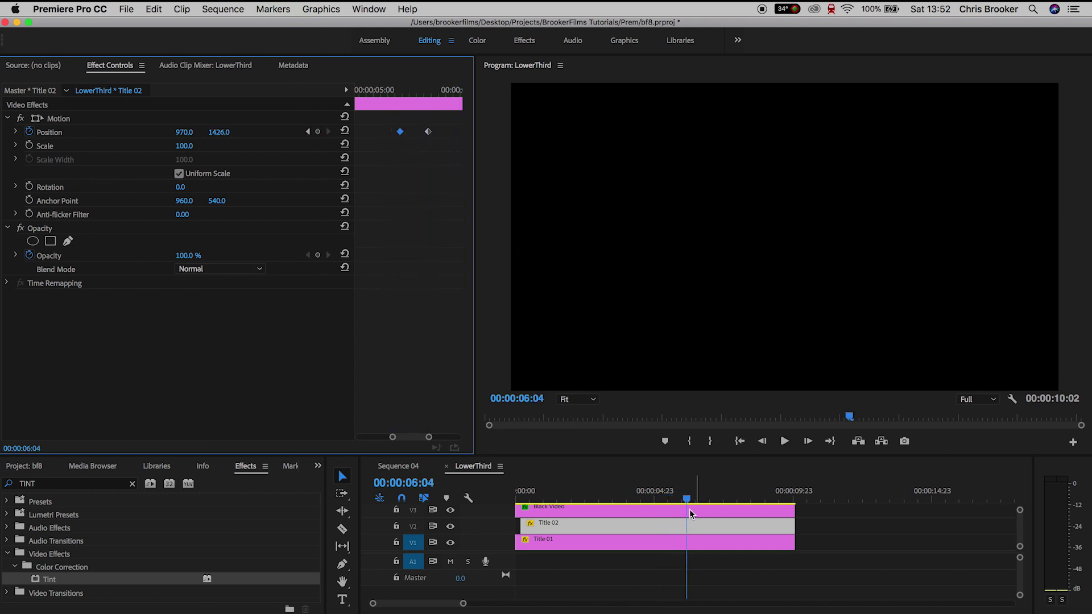
left_click(393, 466)
key("space")
key("space")
key("space")
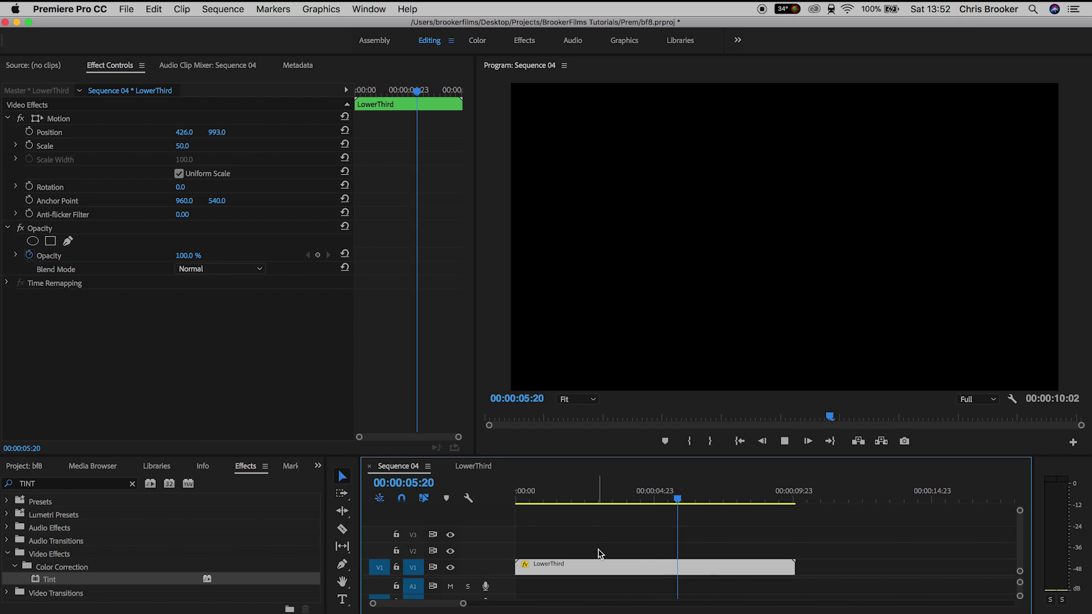
key("space")
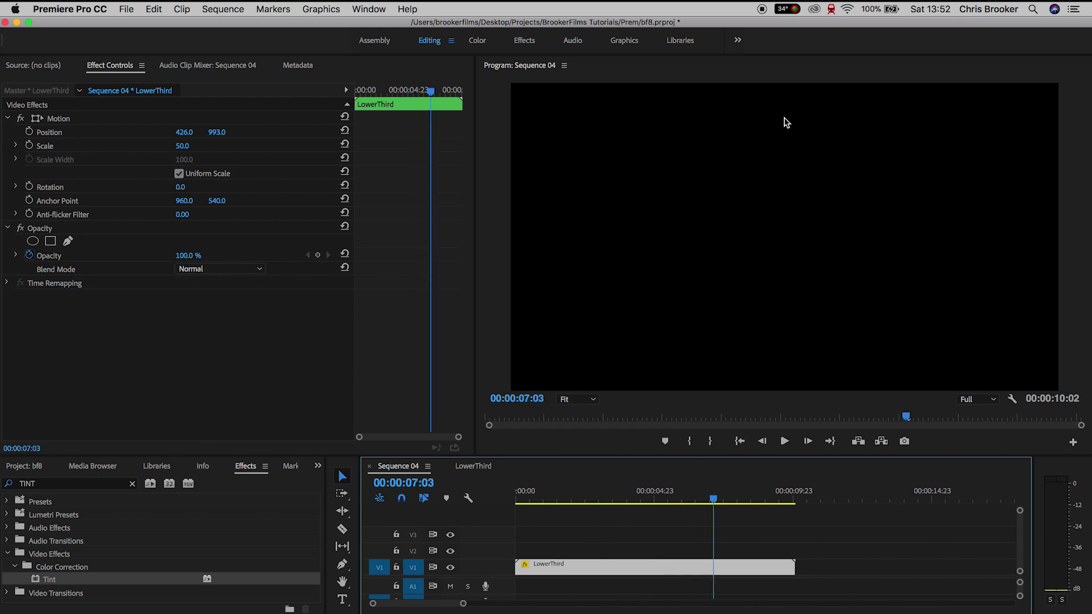